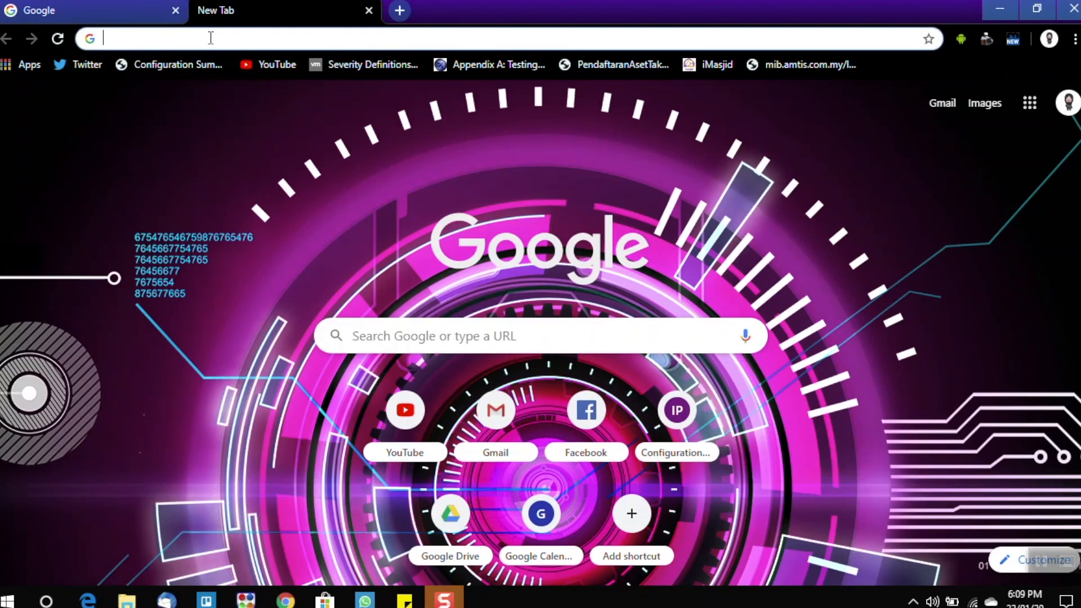
# - Search the web for "software xampps" in a new browser tab
pyautogui.write('t')
pyautogui.press('BackSpace')
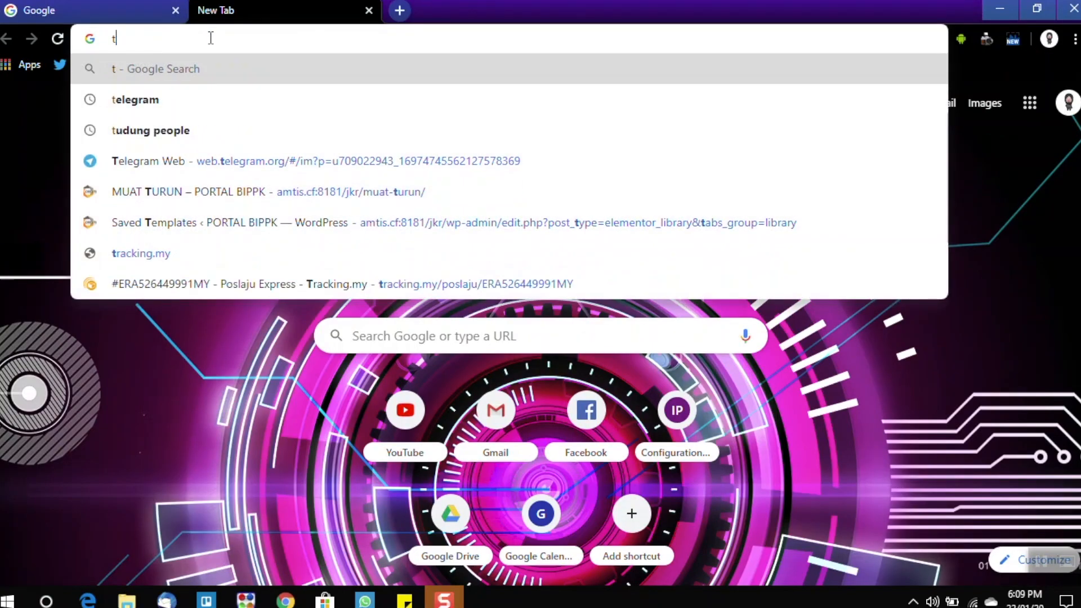
pyautogui.press('BackSpace')
pyautogui.write('softw')
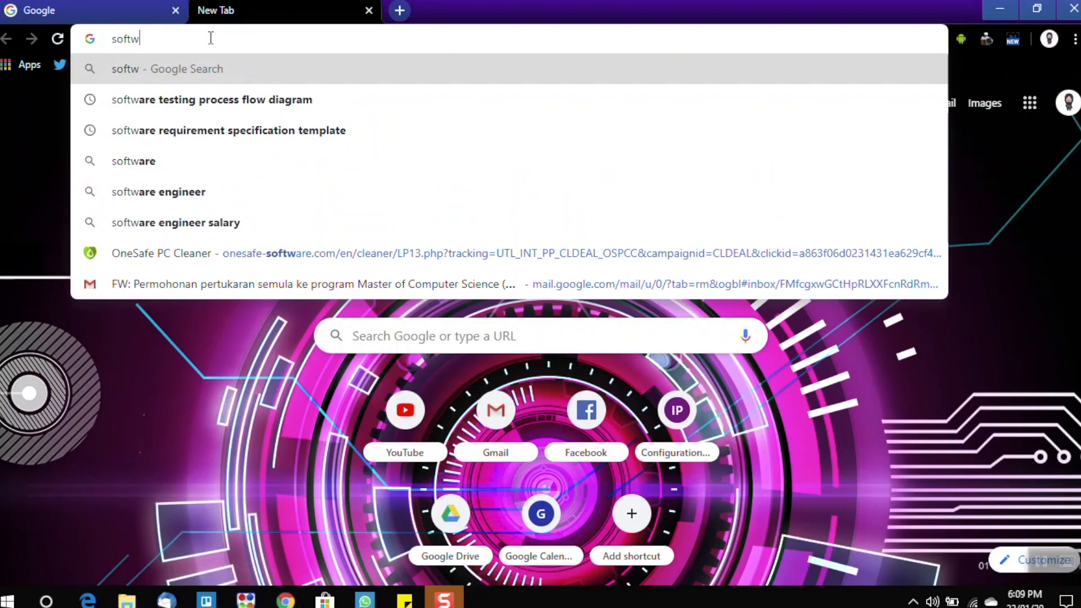
pyautogui.write('are xam')
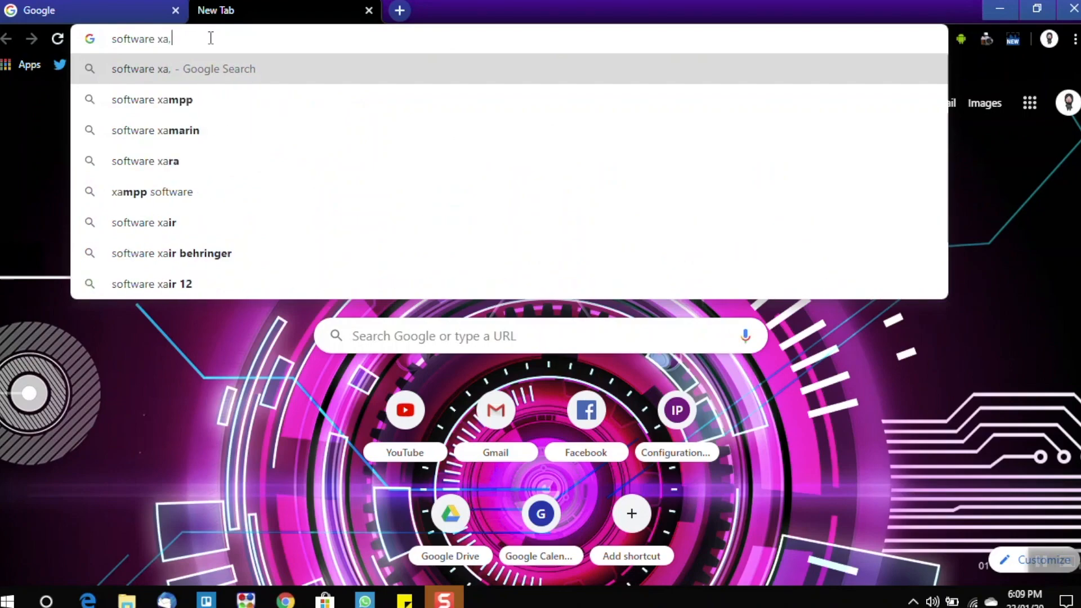
pyautogui.write('pps')
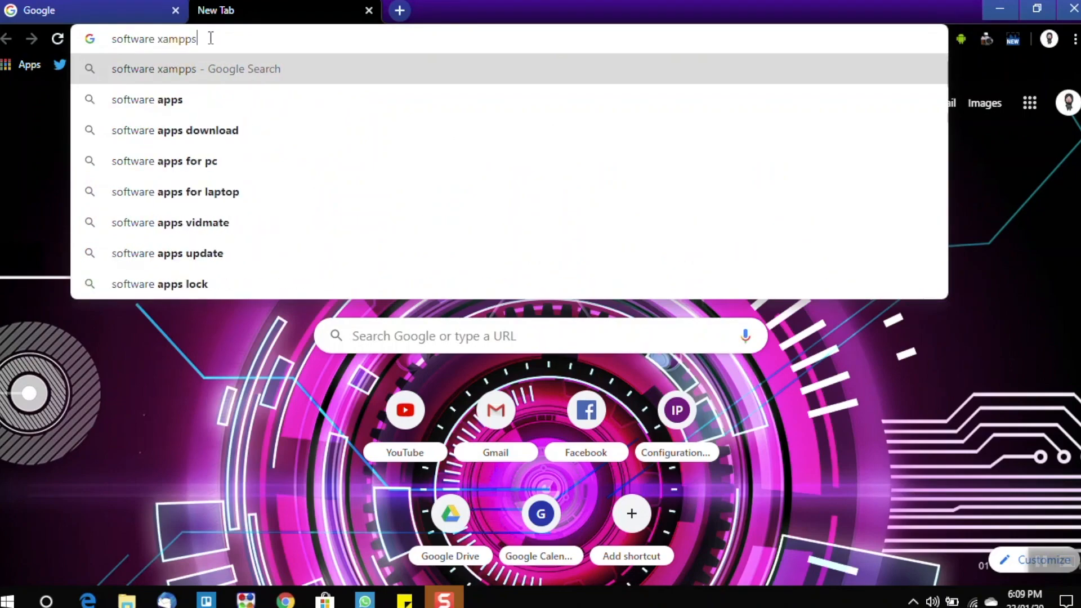
pyautogui.press('Return')
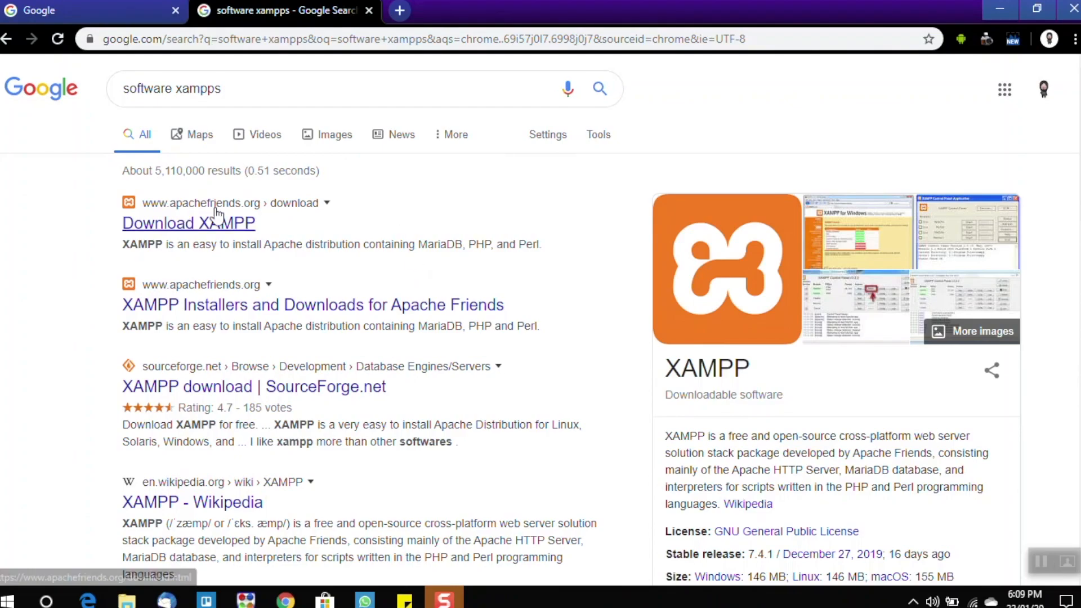
# - Open the Download XAMPP page on apachefriends.org from the search results
pyautogui.scroll(-1, 423, 318)
pyautogui.scroll(1, 205, 225)
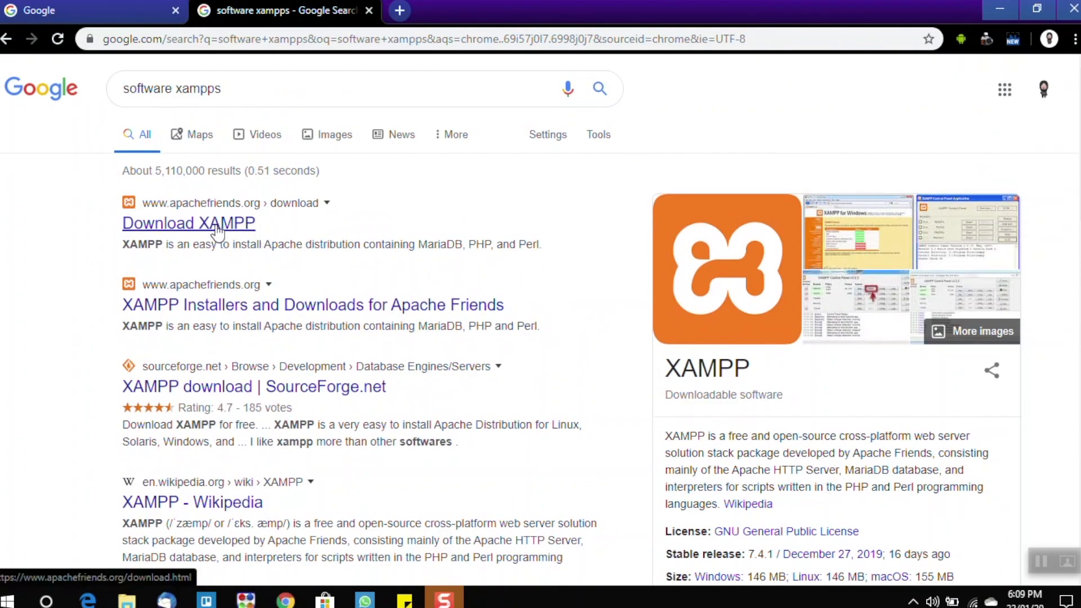
pyautogui.click(218, 227)
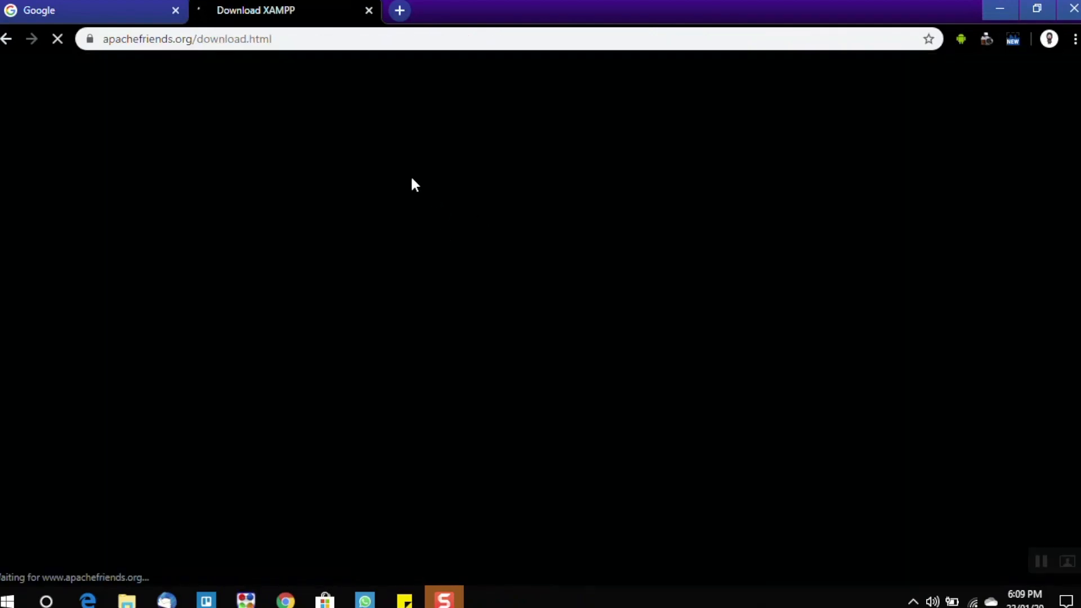
pyautogui.scroll(-3, 466, 287)
pyautogui.scroll(3, 410, 317)
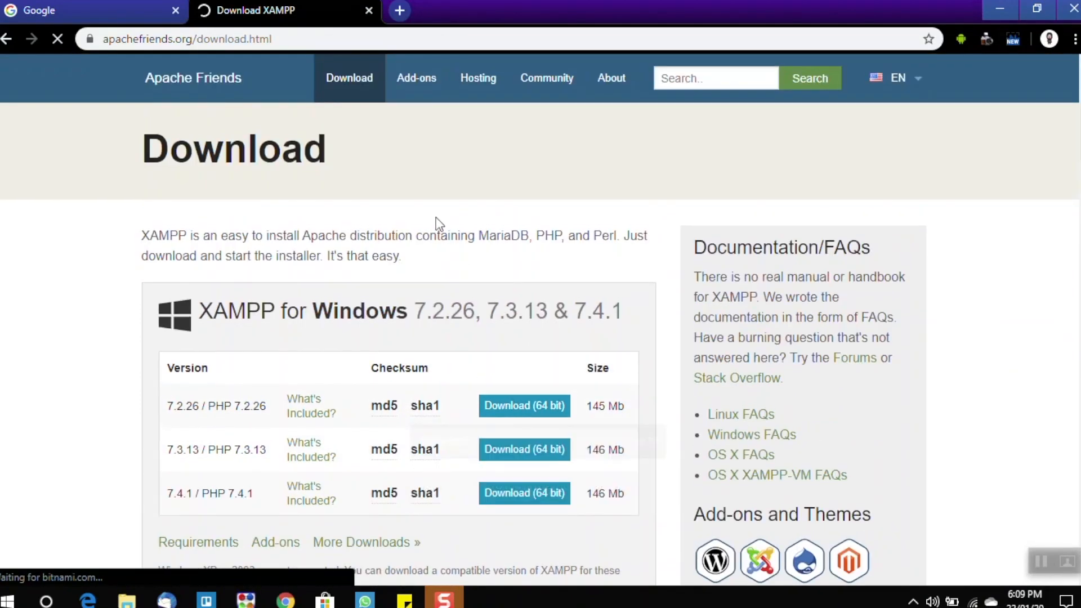
# - Download the 64-bit XAMPP 7.2.26 / PHP 7.2.26 installer for Windows and keep the flagged file
pyautogui.moveTo(202, 301); pyautogui.dragTo(665, 222)
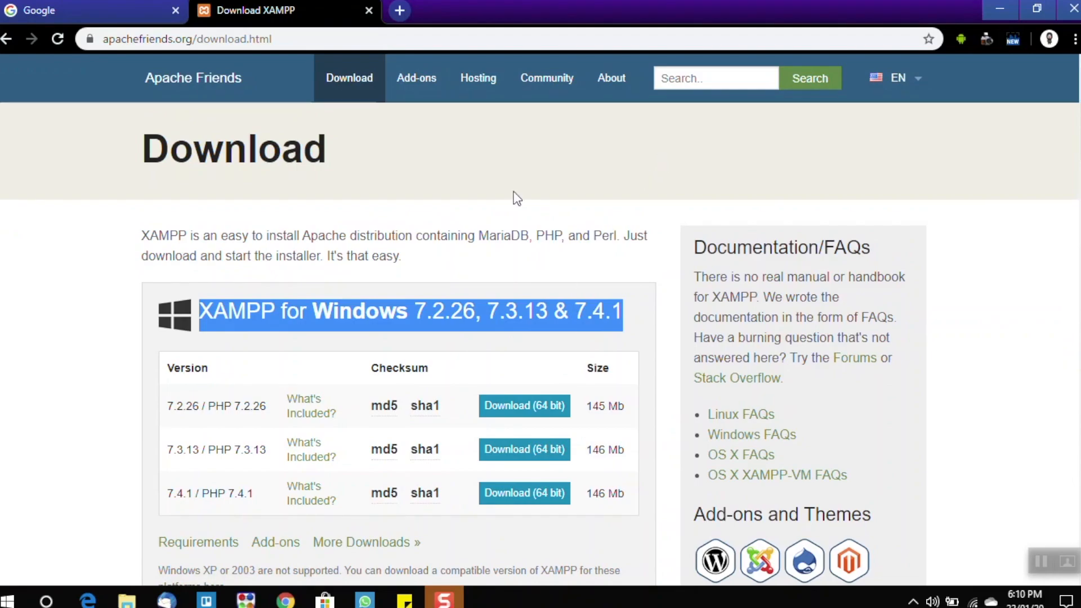
pyautogui.scroll(-3, 353, 400)
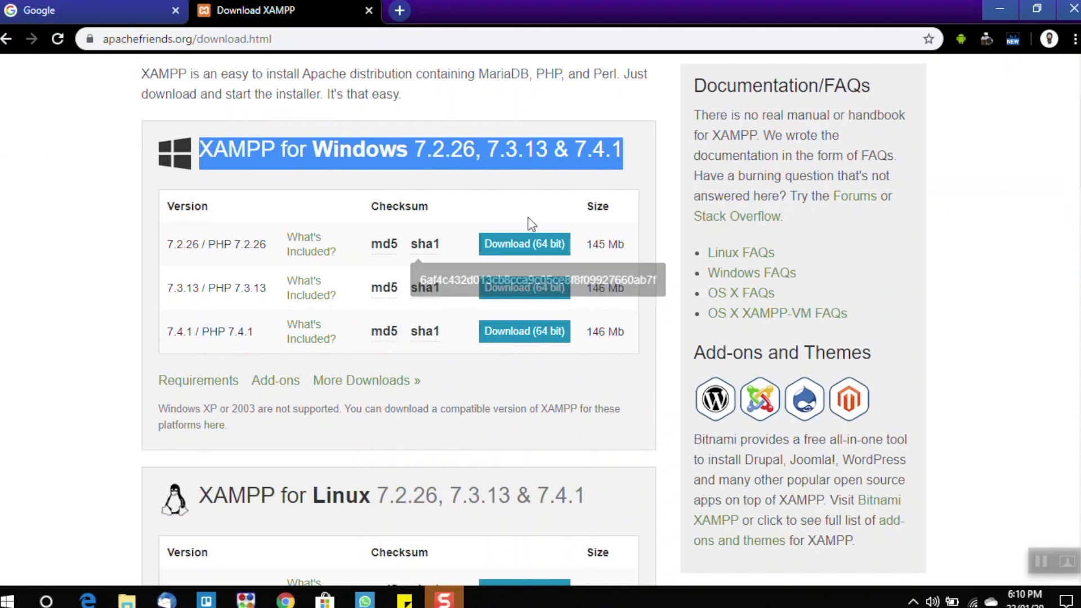
pyautogui.moveTo(170, 249); pyautogui.dragTo(265, 248)
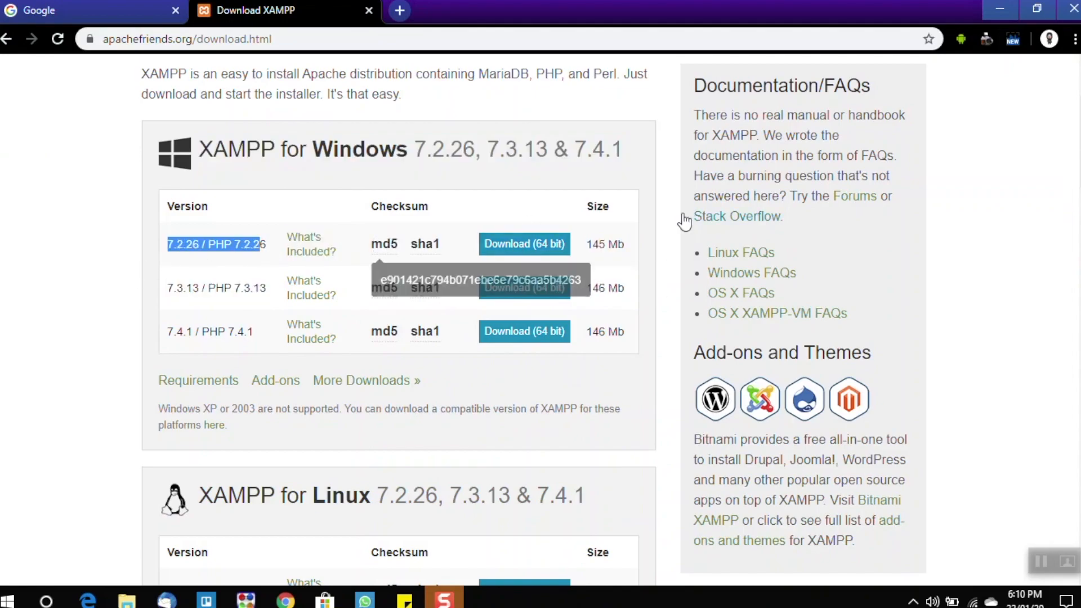
pyautogui.click(535, 248)
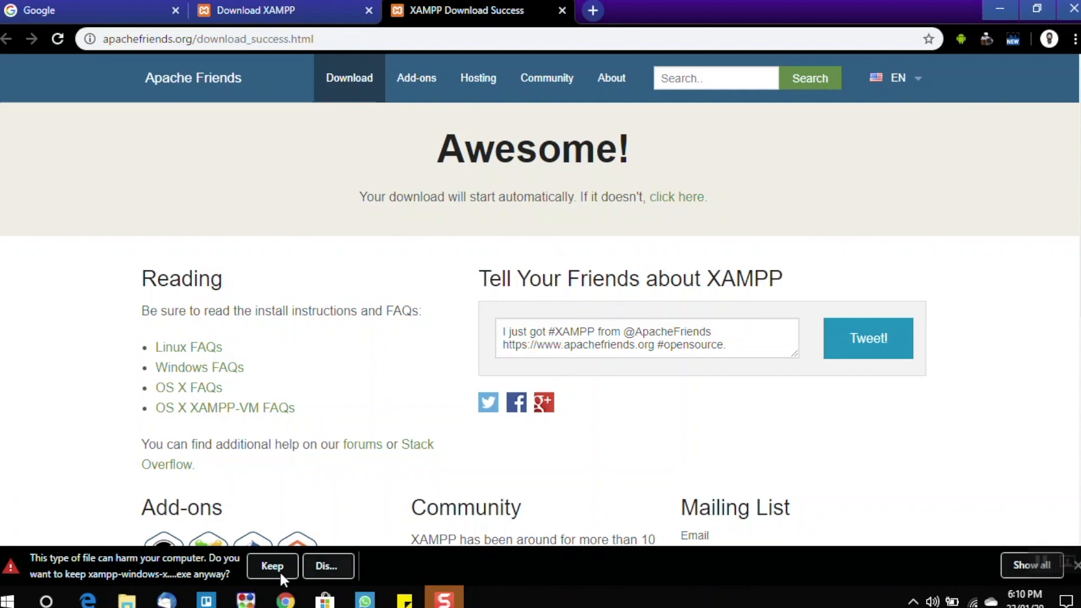
pyautogui.click(271, 566)
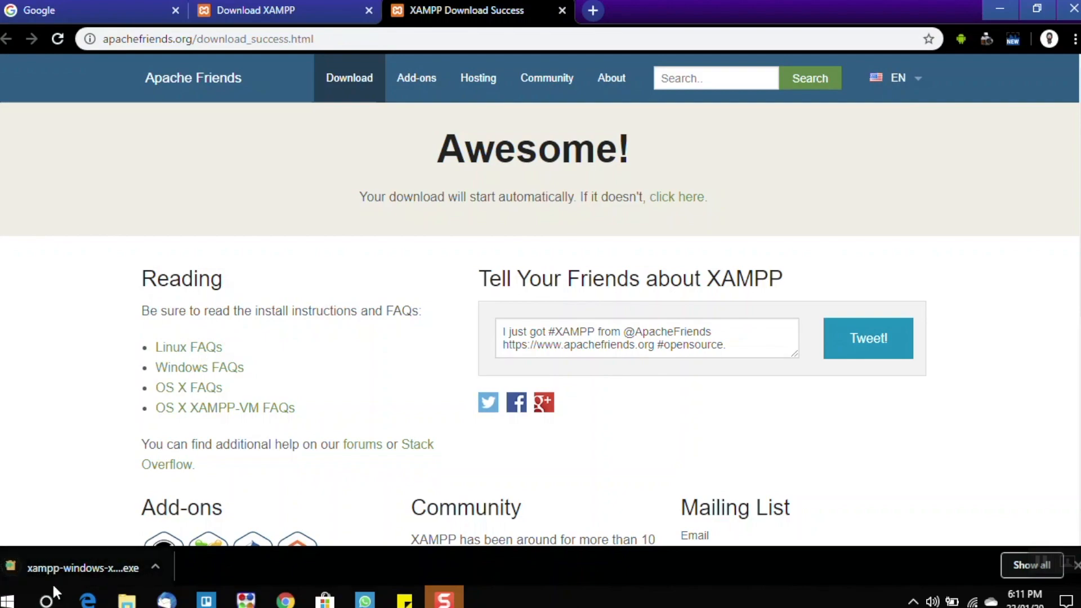
# - Show the downloaded XAMPP installer in its folder and widen the Name column to fit the full file name
pyautogui.click(156, 567)
pyautogui.click(175, 511)
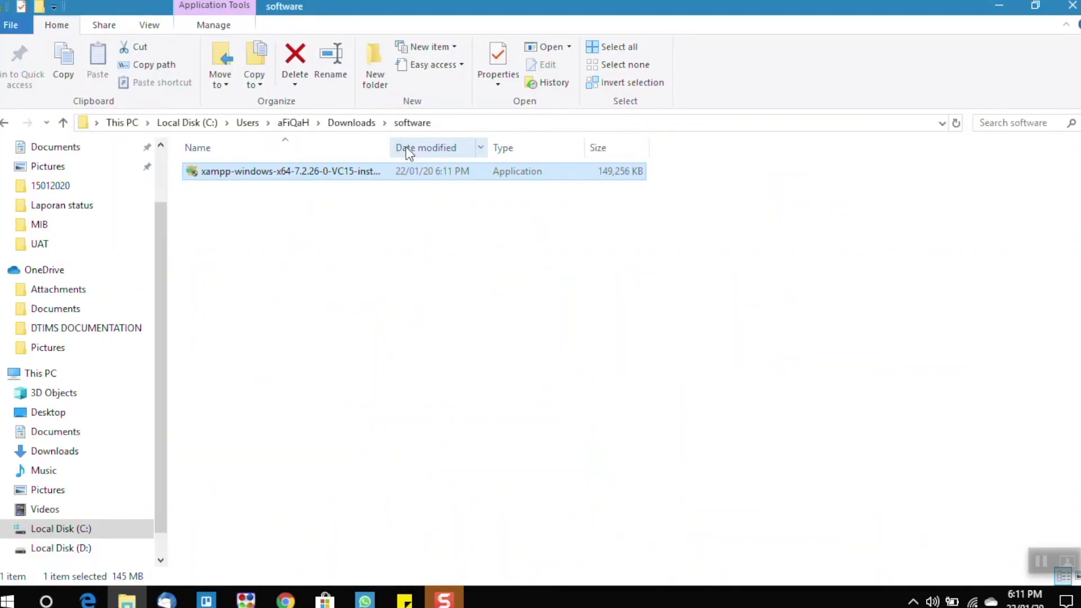
pyautogui.moveTo(391, 145); pyautogui.dragTo(458, 144)
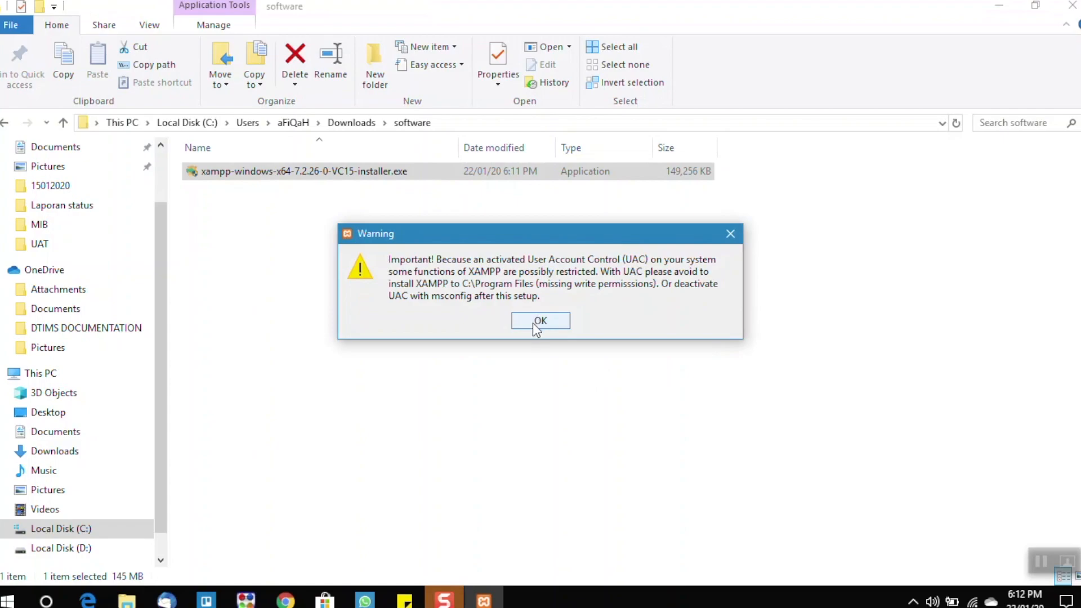
# - Acknowledge the UAC warning and proceed through XAMPP setup with all components selected and C:\xampp as the installation folder
pyautogui.click(532, 323)
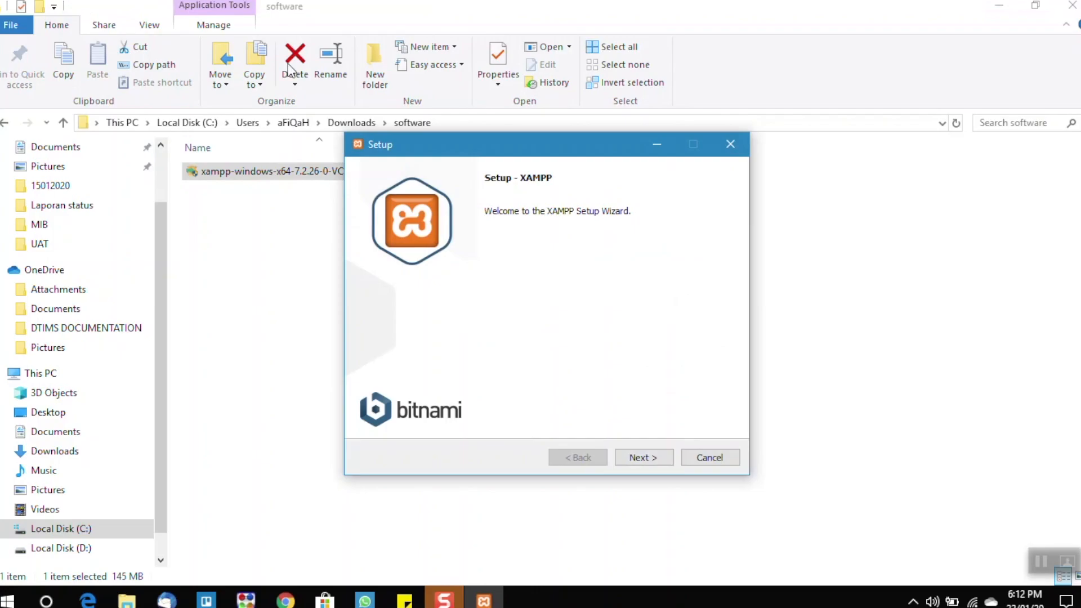
pyautogui.click(640, 461)
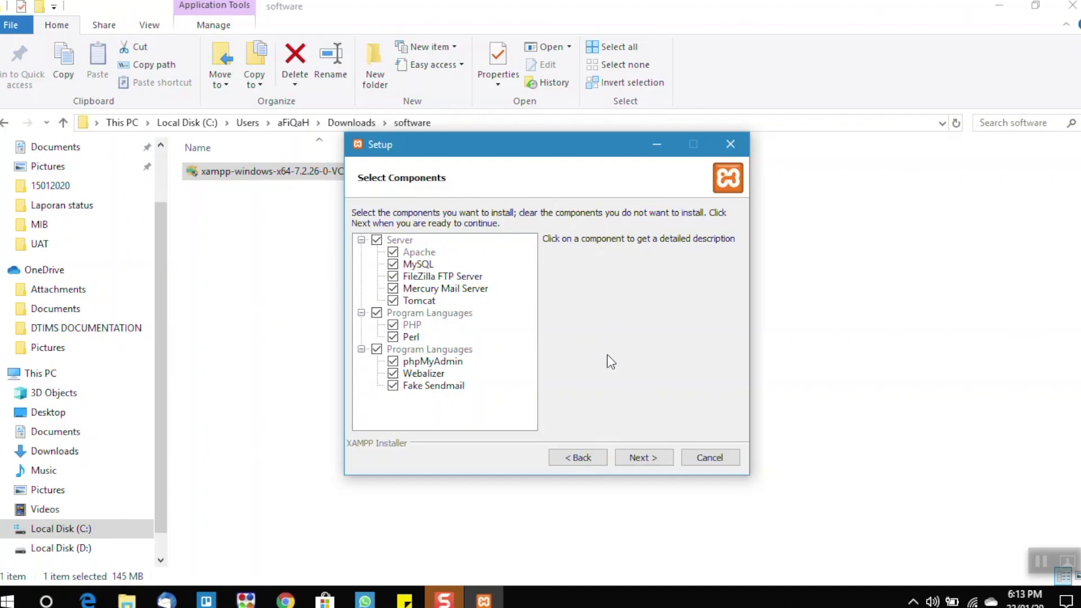
pyautogui.click(639, 459)
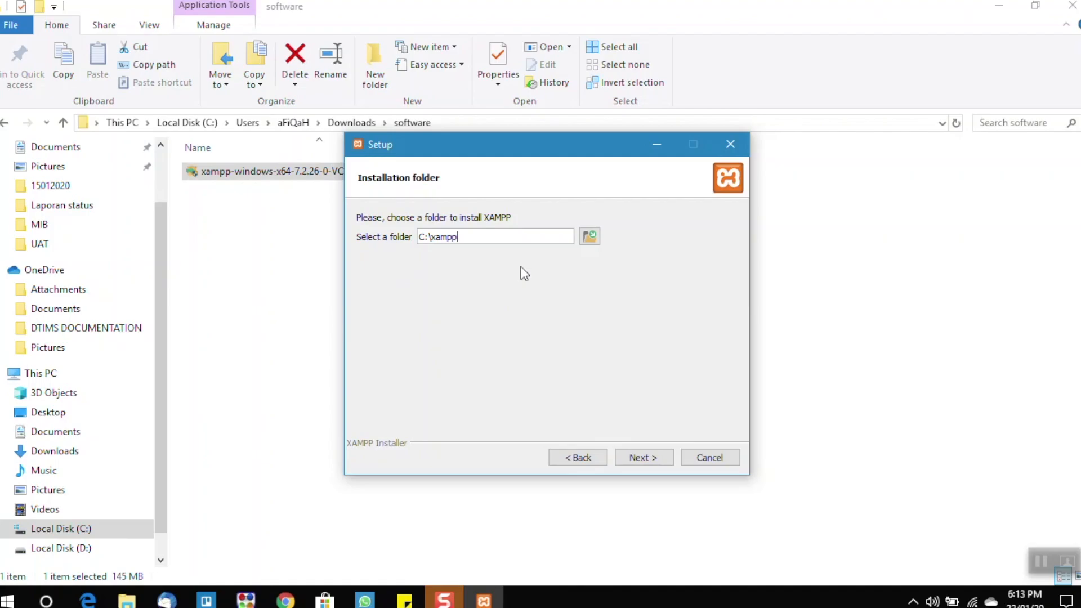
pyautogui.click(643, 457)
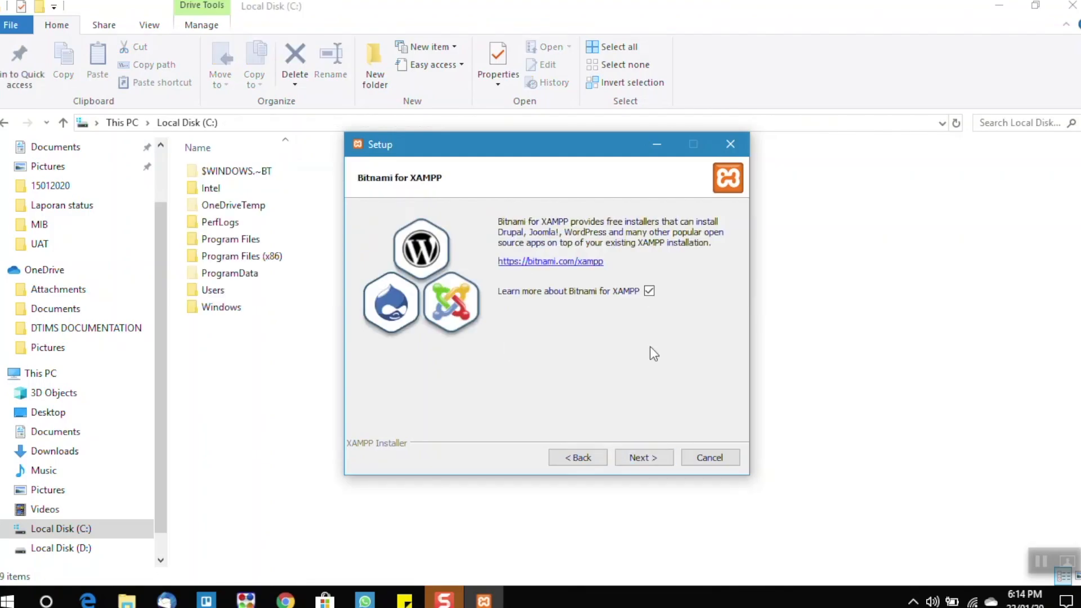
# - Continue past the Bitnami page in setup, close the Bitnami website it opens, and start the XAMPP installation
pyautogui.click(655, 457)
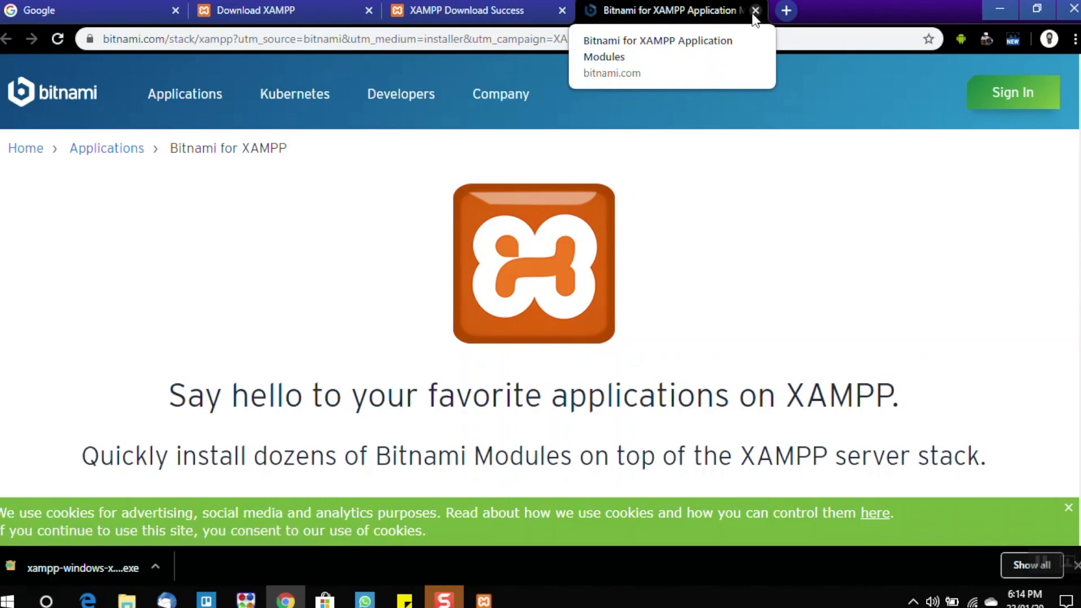
pyautogui.click(755, 10)
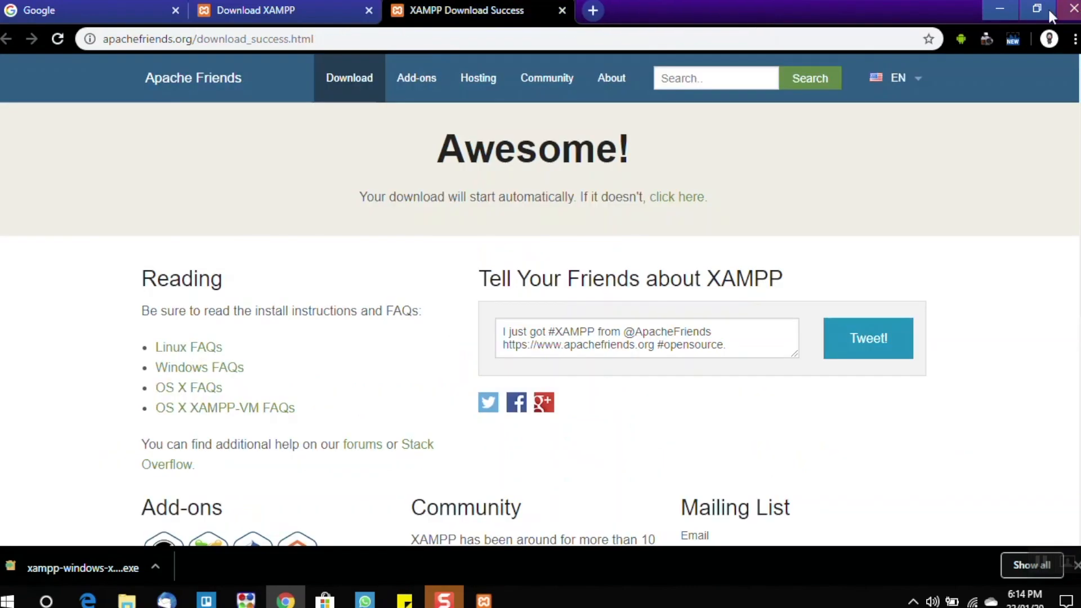
pyautogui.click(999, 8)
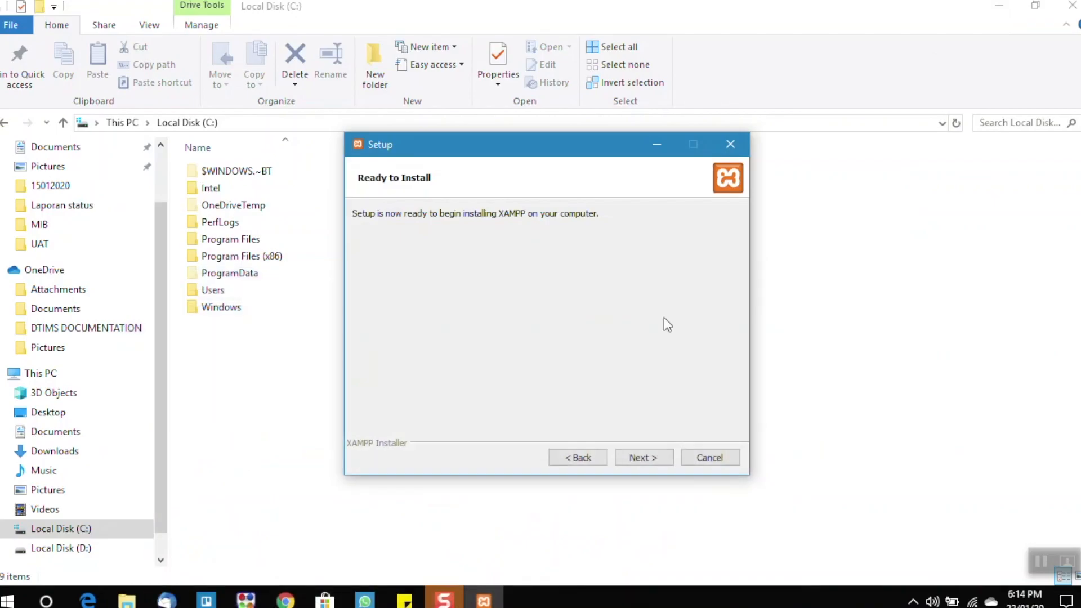
pyautogui.click(647, 461)
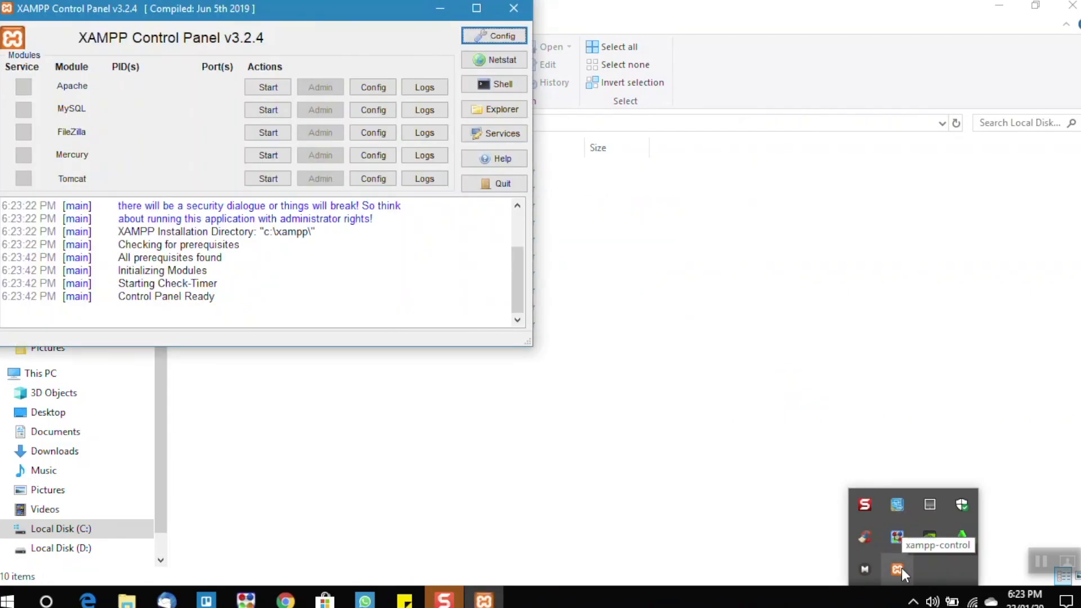
# - Minimize the XAMPP Control Panel and open the xampp folder on Local Disk (C:)
pyautogui.moveTo(198, 20); pyautogui.dragTo(378, 108)
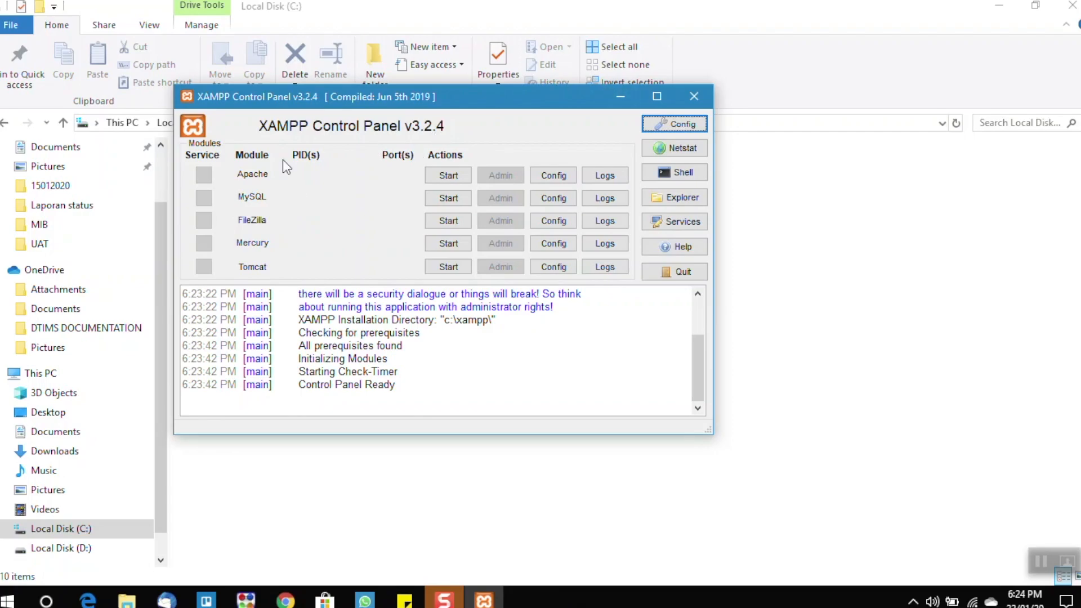
pyautogui.click(621, 97)
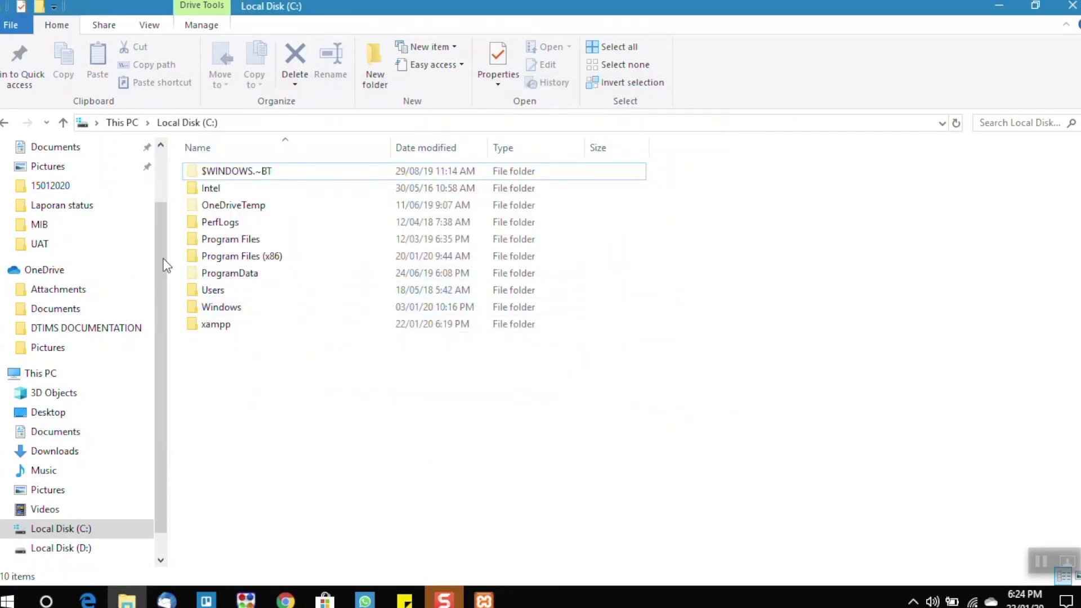
pyautogui.click(45, 376)
pyautogui.doubleClick(269, 305)
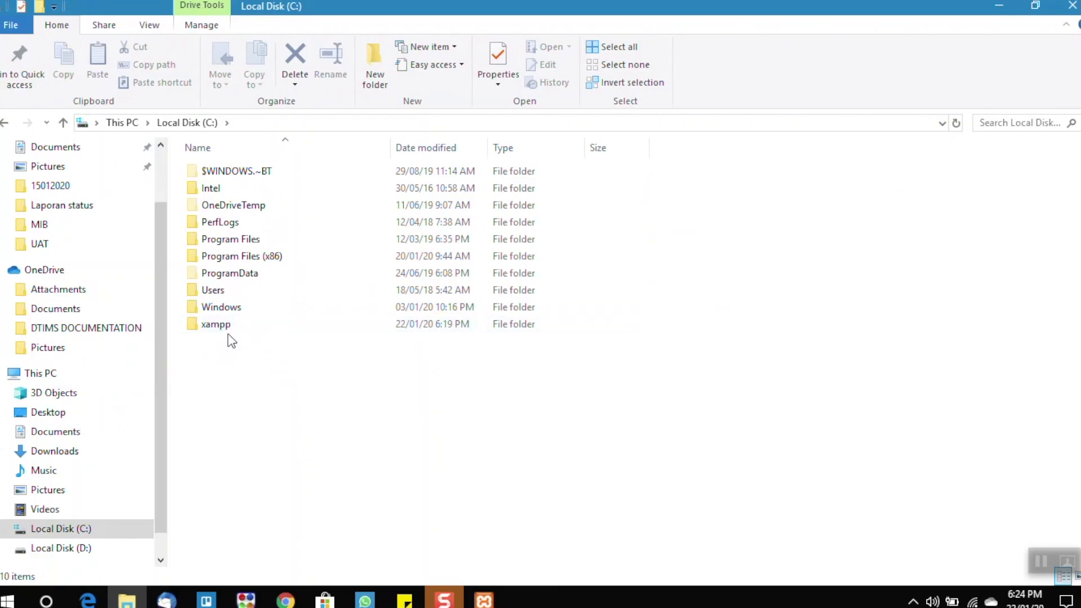
pyautogui.doubleClick(225, 325)
# - Look through the contents of the xampp folder and open its htdocs subfolder
pyautogui.scroll(-8, 293, 248)
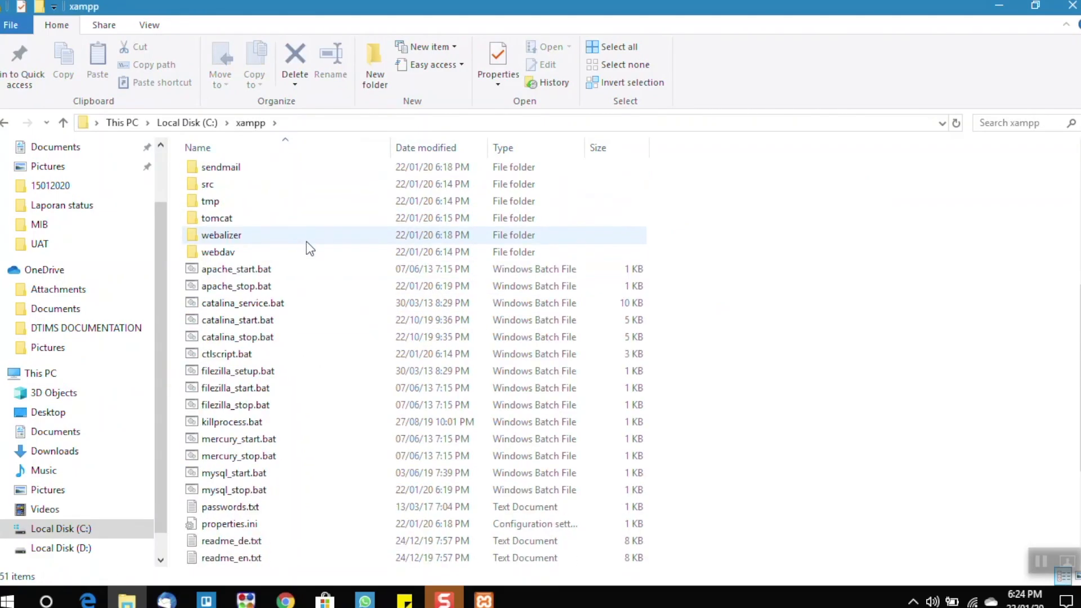
pyautogui.scroll(8, 346, 276)
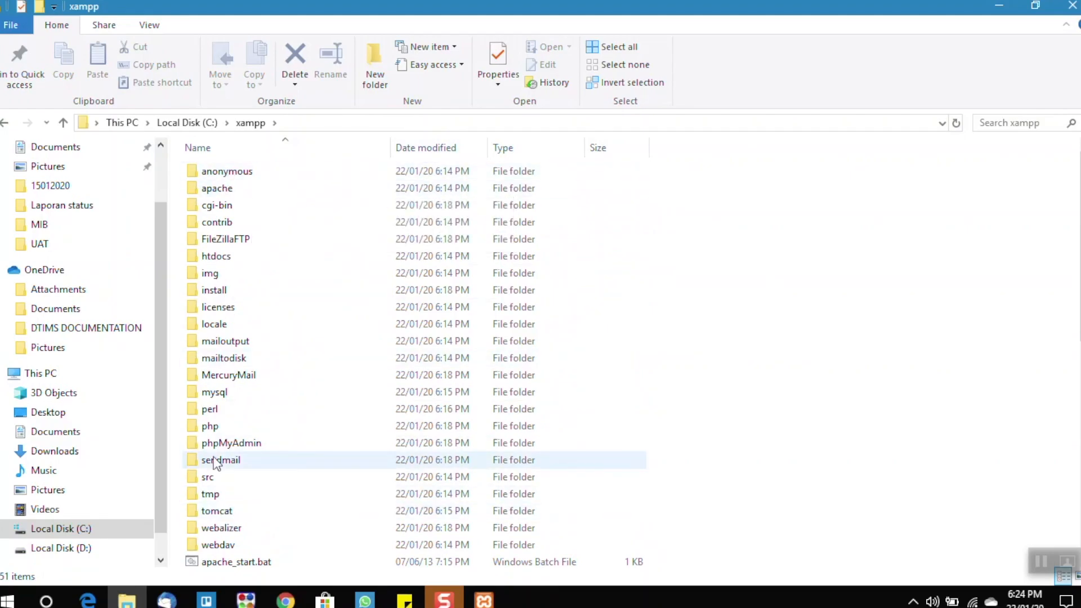
pyautogui.scroll(-1, 363, 404)
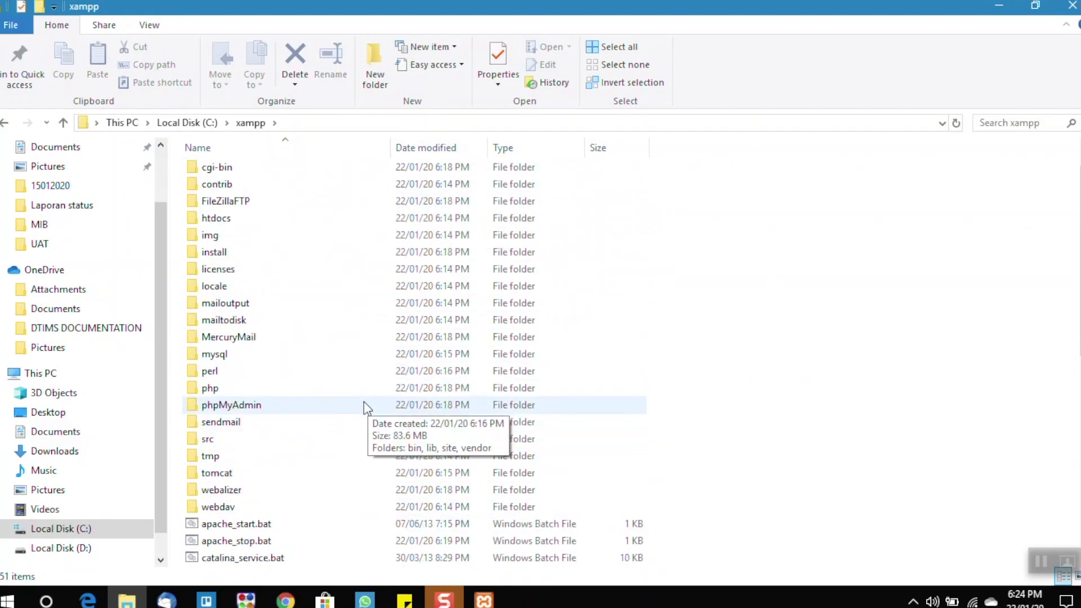
pyautogui.scroll(1, 282, 366)
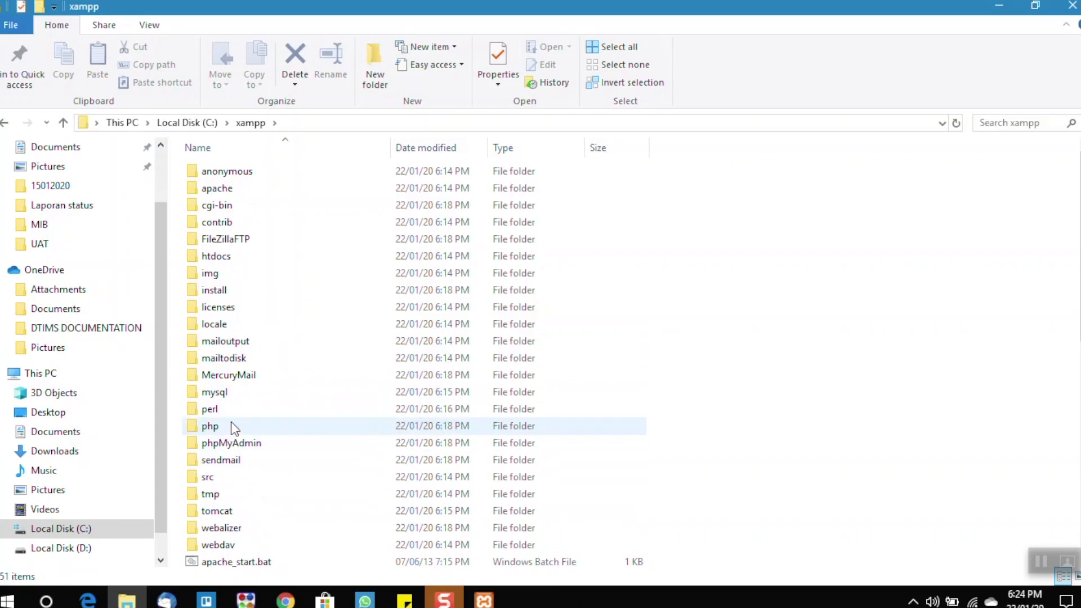
pyautogui.doubleClick(234, 256)
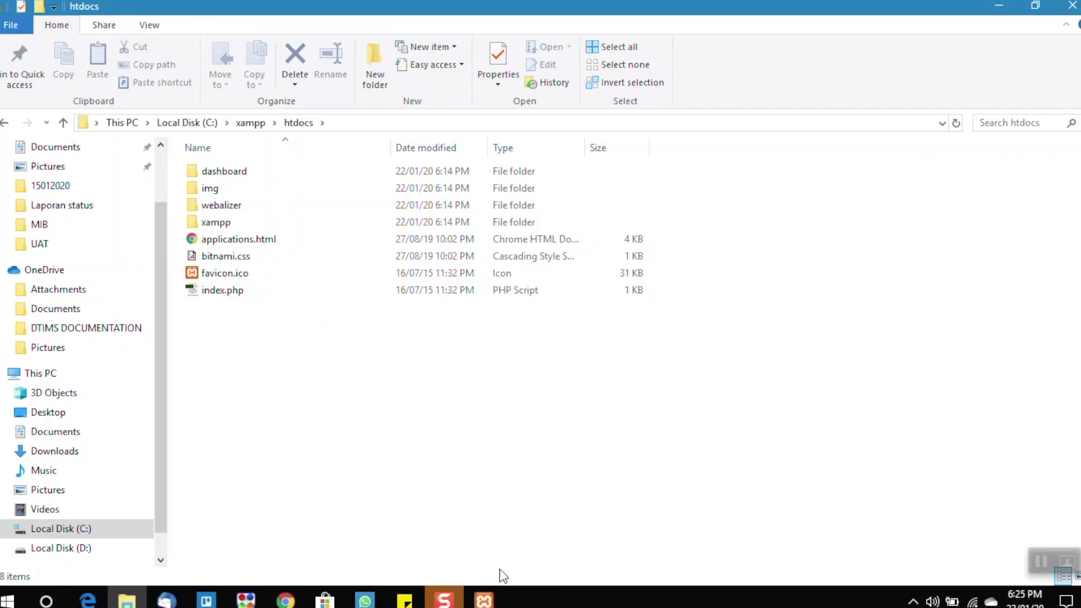
# - Bring back the XAMPP Control Panel, reposition its window, and start the Apache module
pyautogui.click(485, 599)
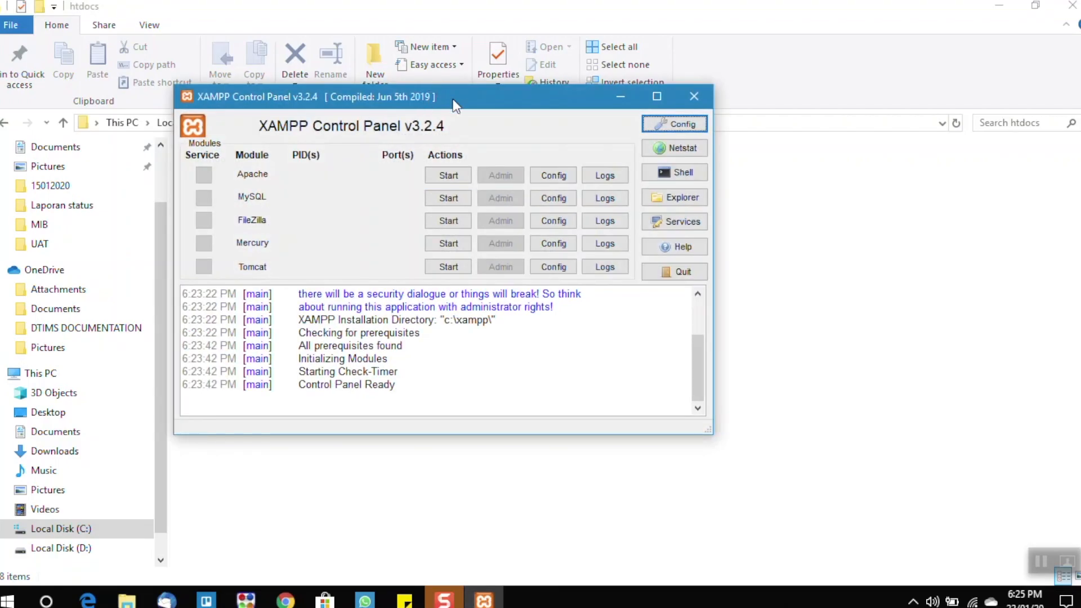
pyautogui.moveTo(453, 99); pyautogui.dragTo(548, 115)
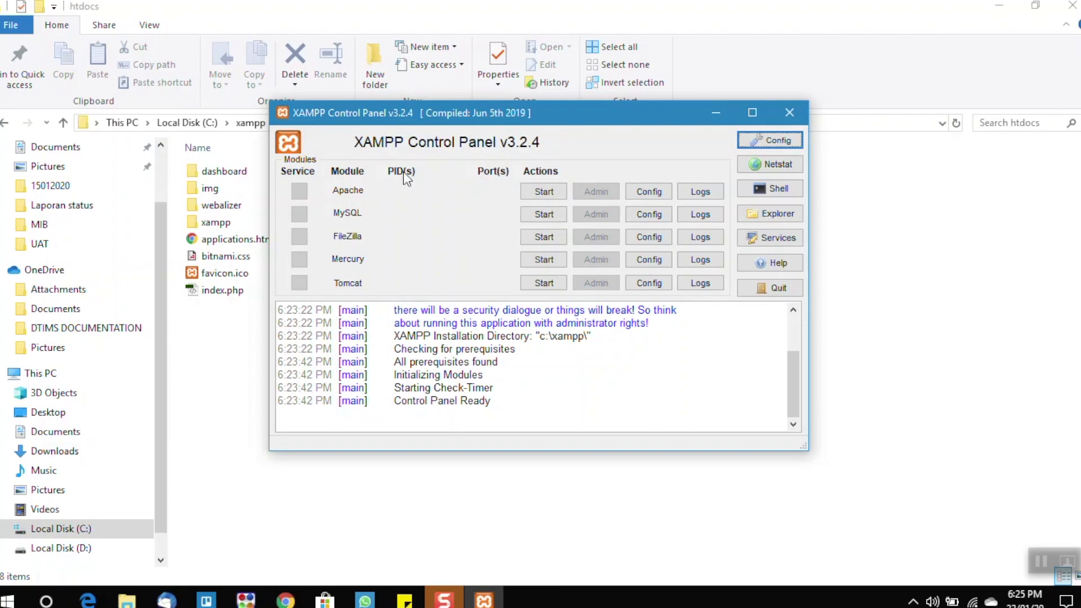
pyautogui.moveTo(402, 113); pyautogui.dragTo(411, 118)
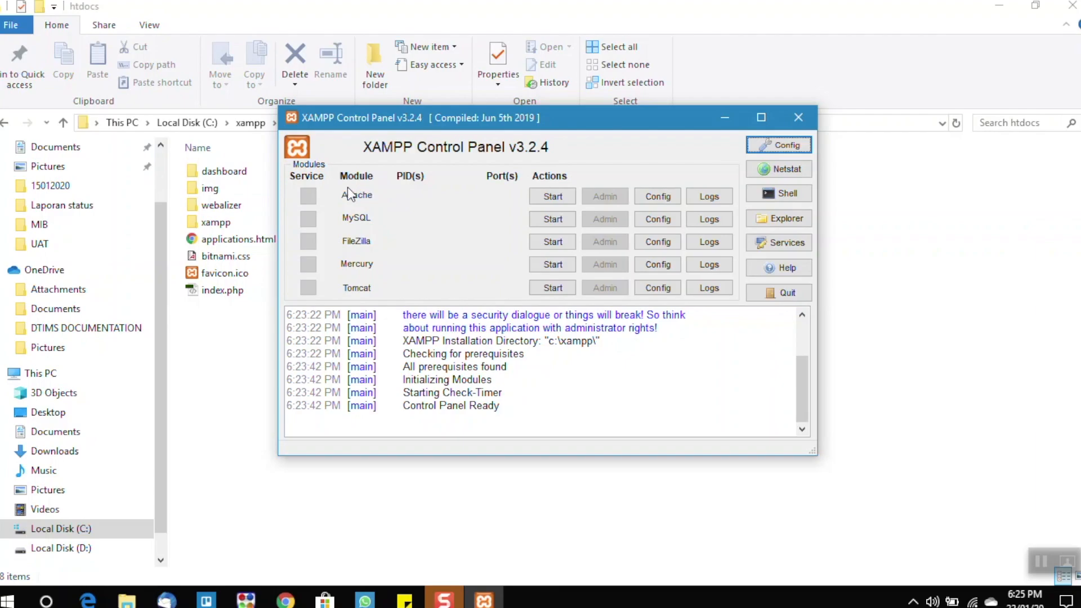
pyautogui.click(543, 197)
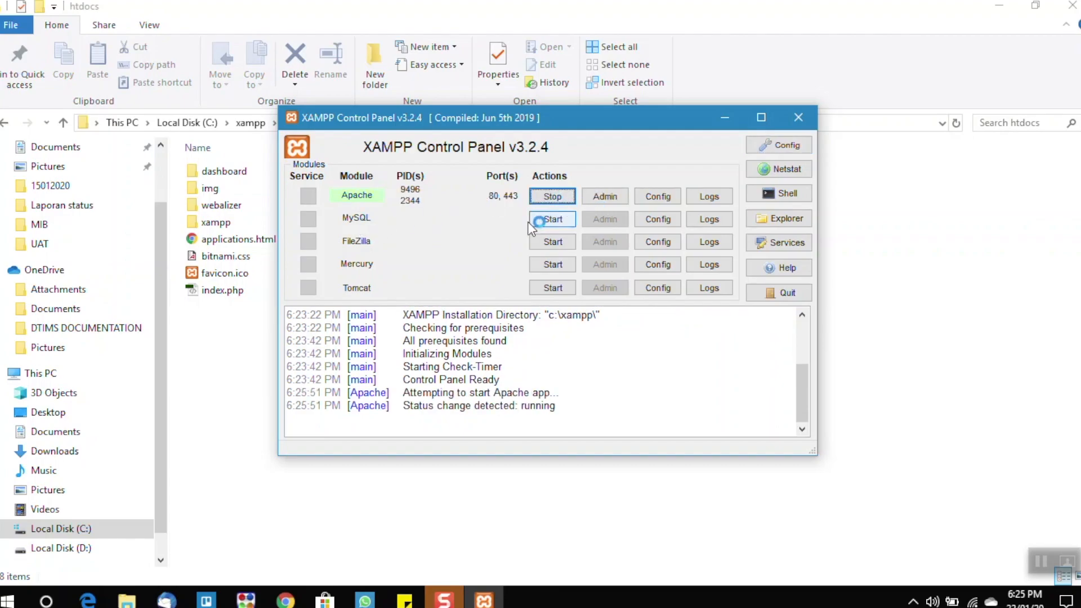
# - Start the MySQL module in the XAMPP Control Panel
pyautogui.click(552, 220)
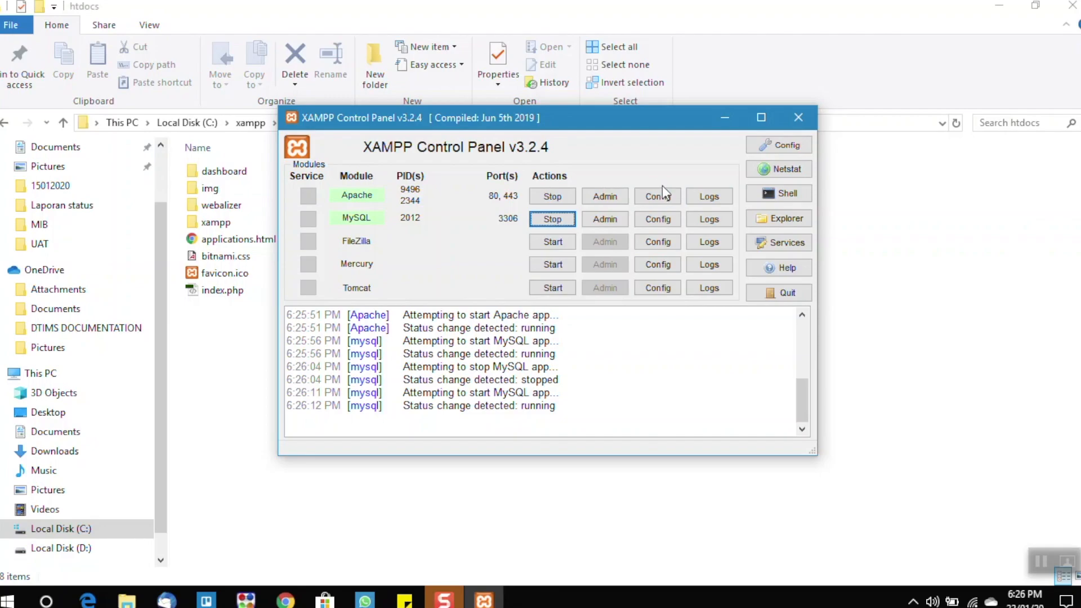
# - Open Apache's PHP (php.ini) configuration file, maximize its window, and look through the settings
pyautogui.click(668, 202)
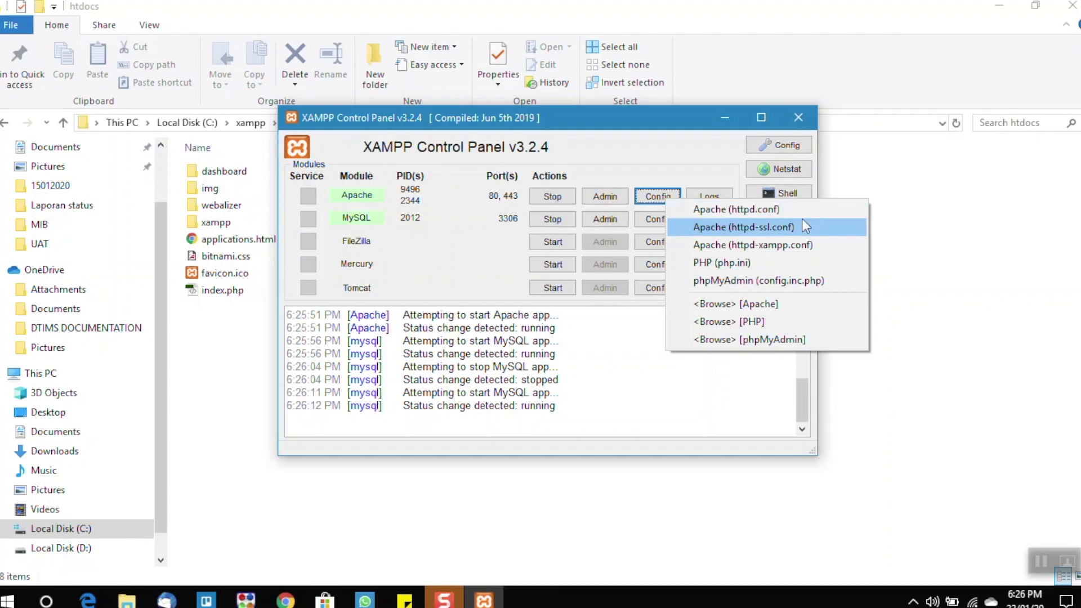
pyautogui.click(737, 266)
pyautogui.moveTo(960, 3); pyautogui.dragTo(707, 79)
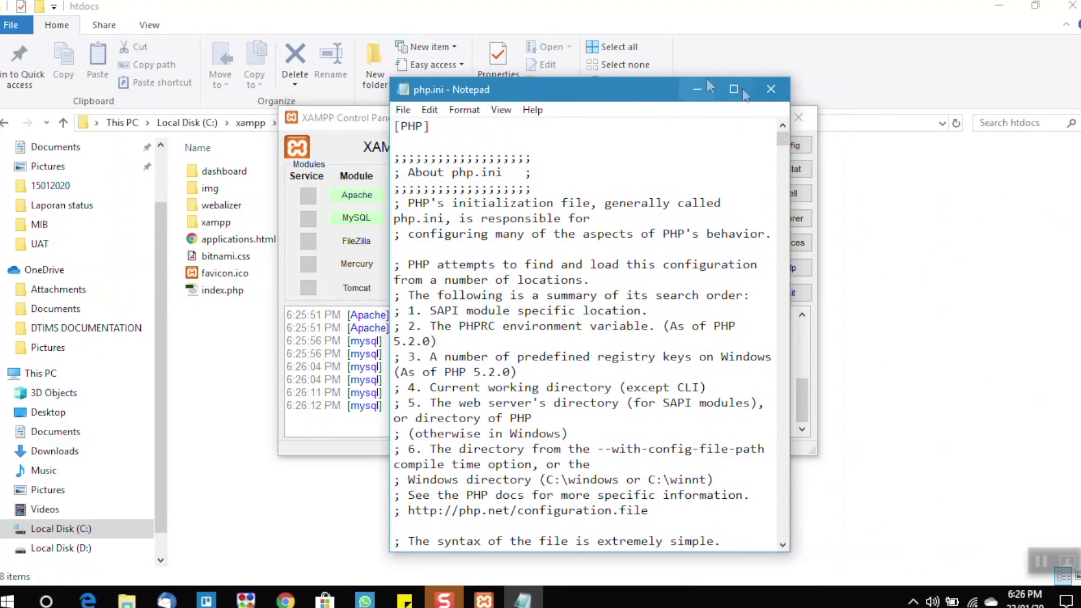
pyautogui.click(743, 93)
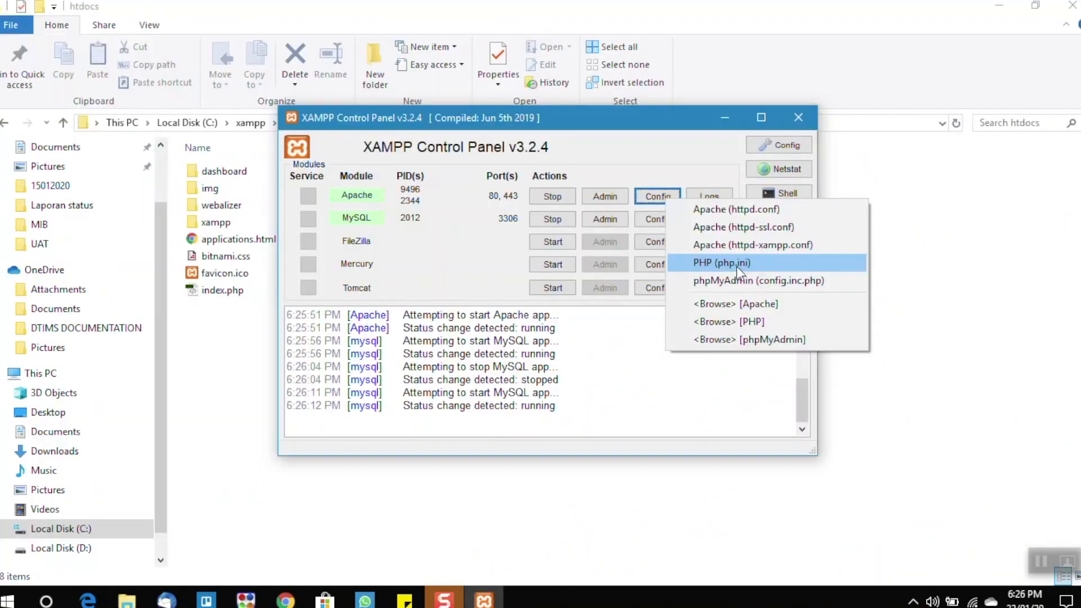
pyautogui.click(737, 266)
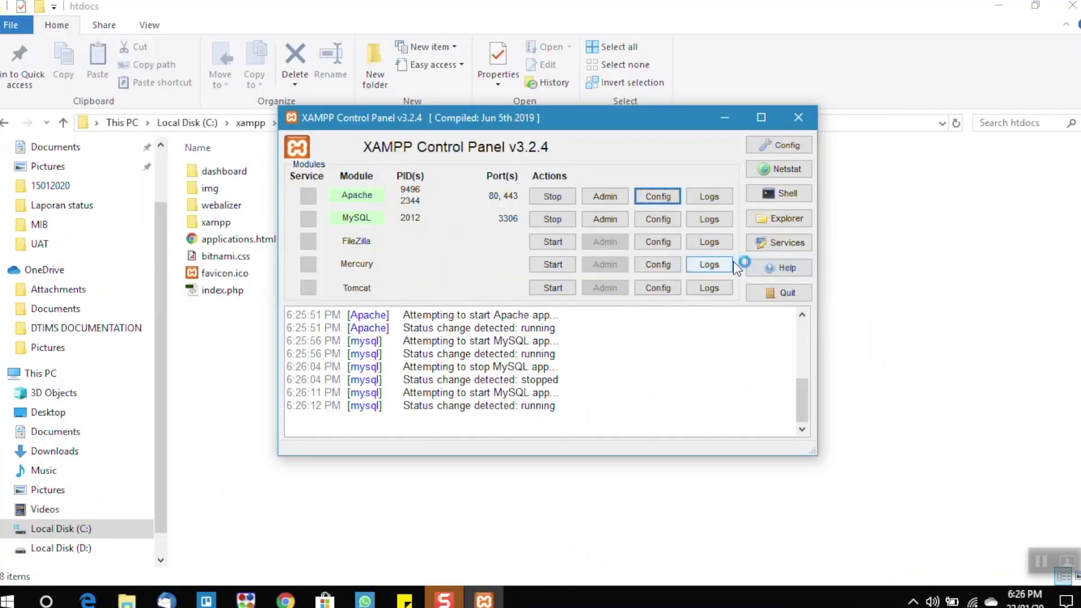
pyautogui.moveTo(934, 84); pyautogui.dragTo(642, 89)
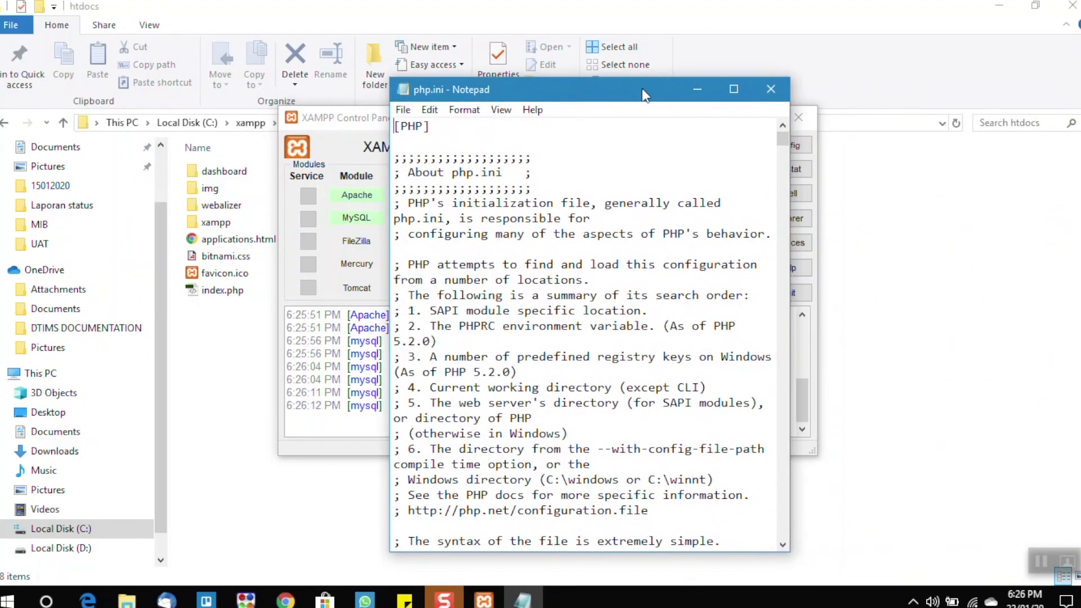
pyautogui.click(734, 89)
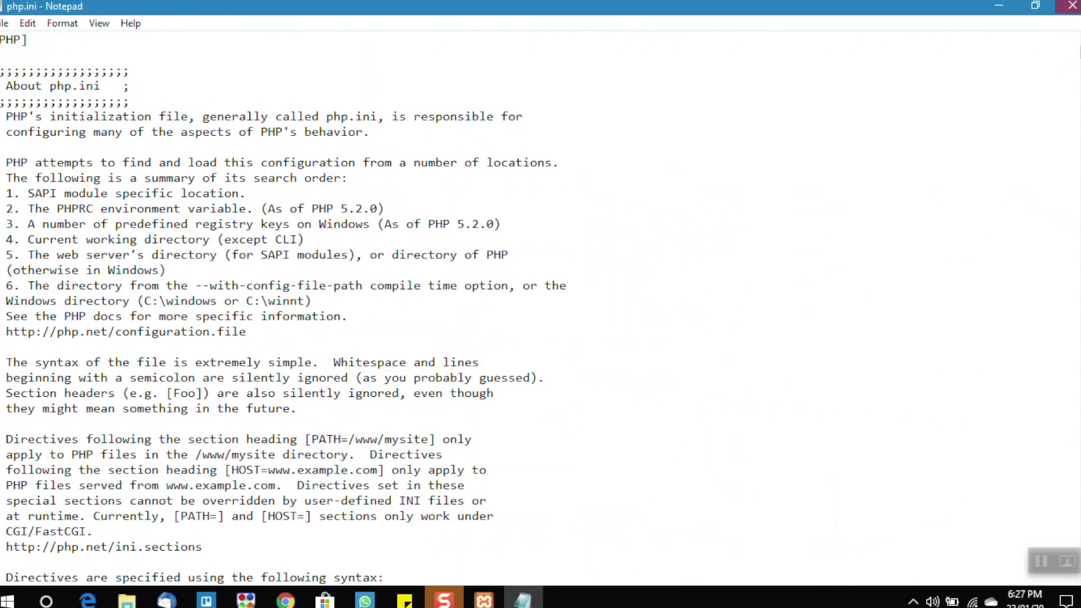
pyautogui.moveTo(1079, 52); pyautogui.dragTo(1080, 380)
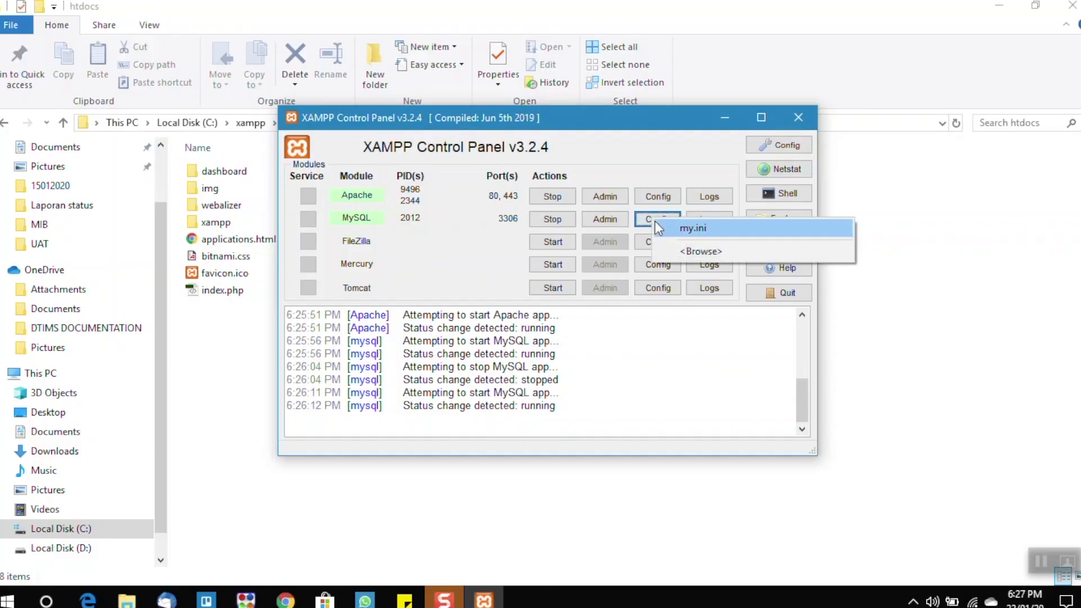
# - Open MySQL's my.ini configuration file in a maximized window and highlight the client port setting
pyautogui.click(713, 231)
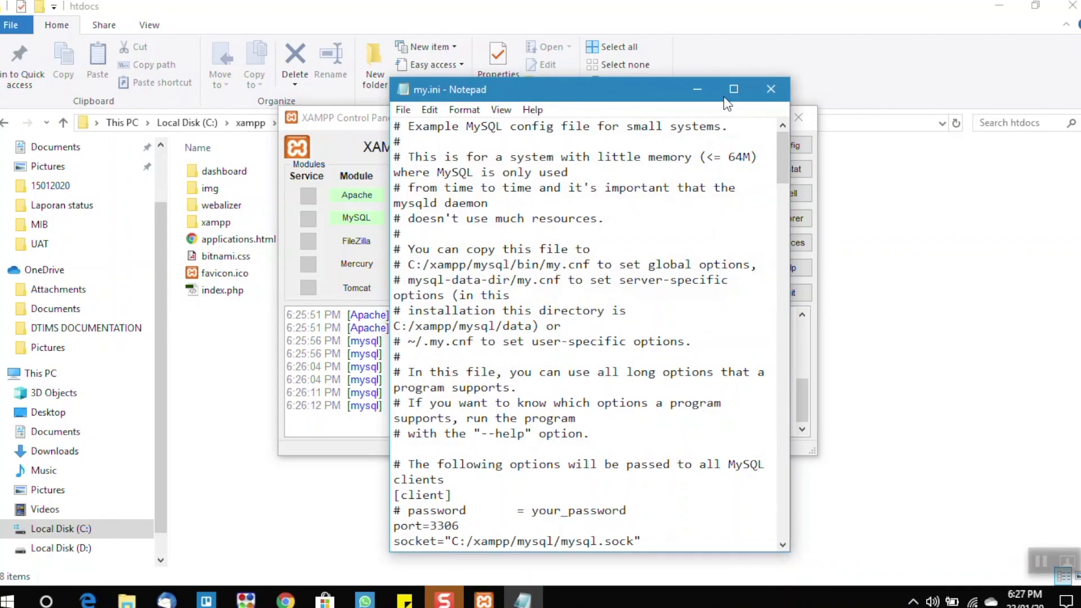
pyautogui.click(734, 89)
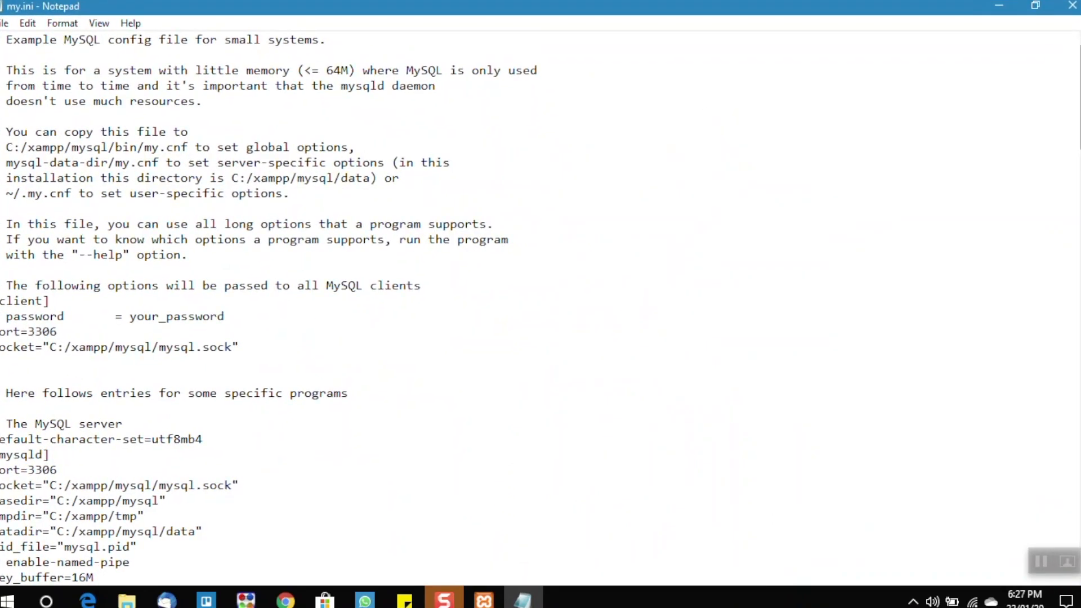
pyautogui.scroll(-1, 341, 193)
pyautogui.scroll(-1, 558, 304)
pyautogui.scroll(2, 557, 304)
pyautogui.moveTo(59, 333); pyautogui.dragTo(1, 332)
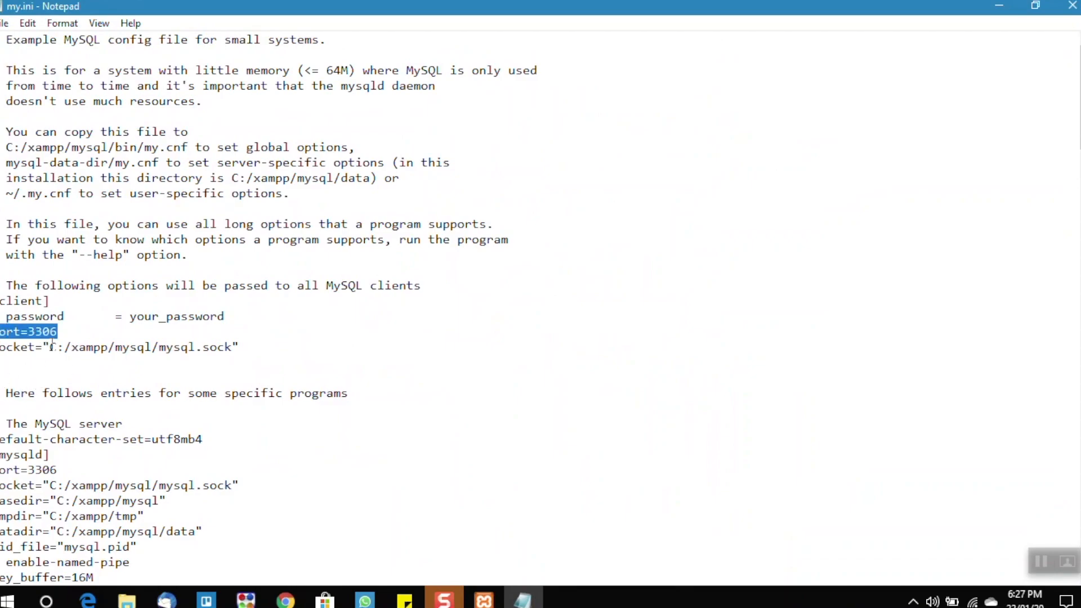
pyautogui.click(74, 326)
pyautogui.moveTo(57, 332); pyautogui.dragTo(28, 332)
pyautogui.moveTo(355, 286); pyautogui.dragTo(363, 286)
# - Look through the remaining settings in my.ini down to the end and close the file
pyautogui.scroll(-20, 394, 321)
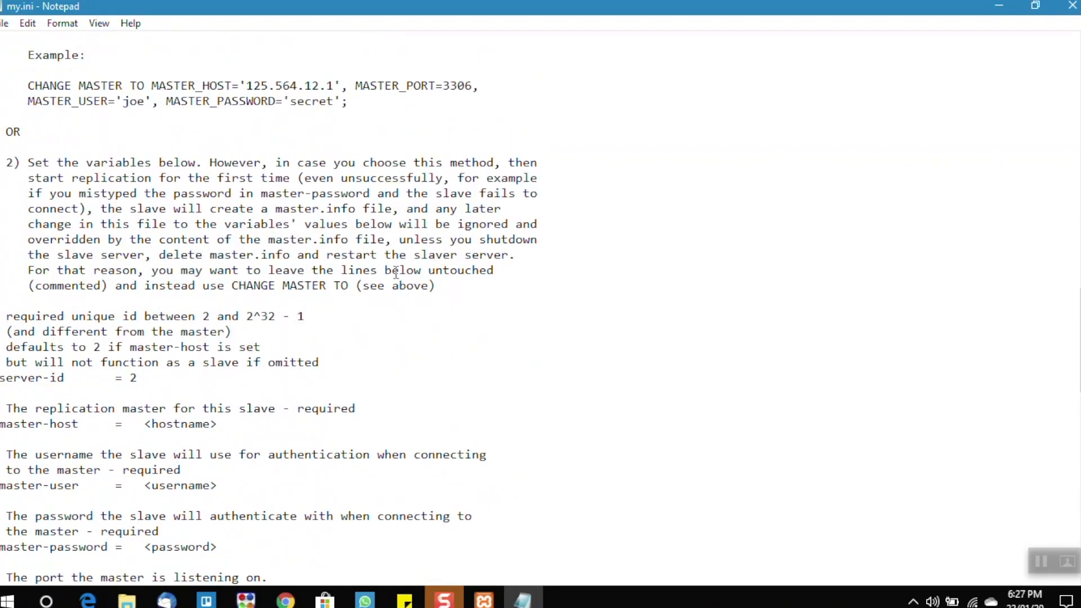
pyautogui.scroll(-2, 419, 315)
pyautogui.scroll(-9, 396, 266)
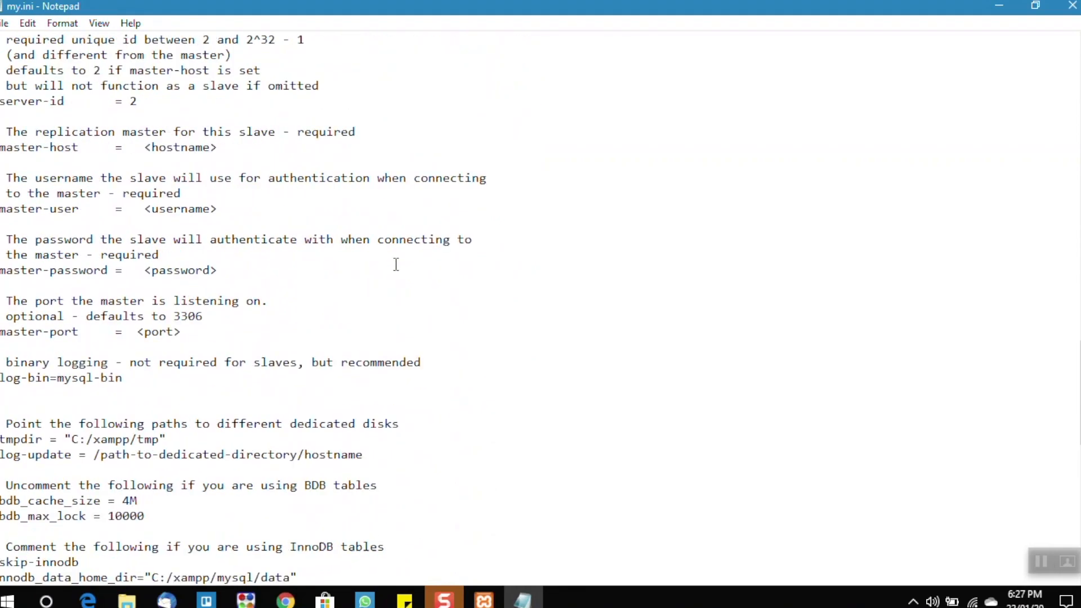
pyautogui.scroll(-10, 397, 264)
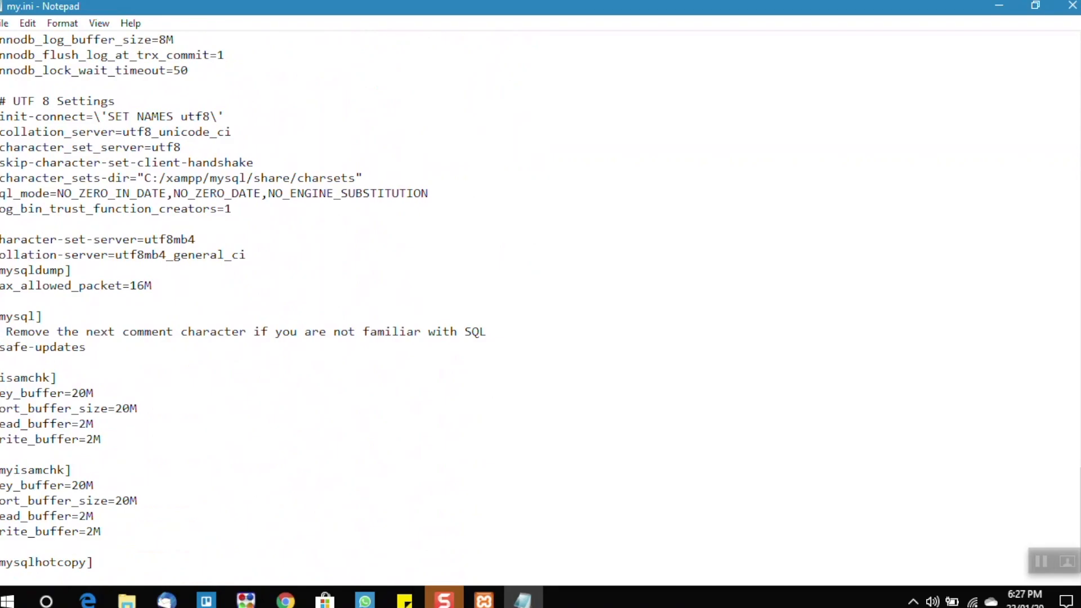
pyautogui.click(1071, 6)
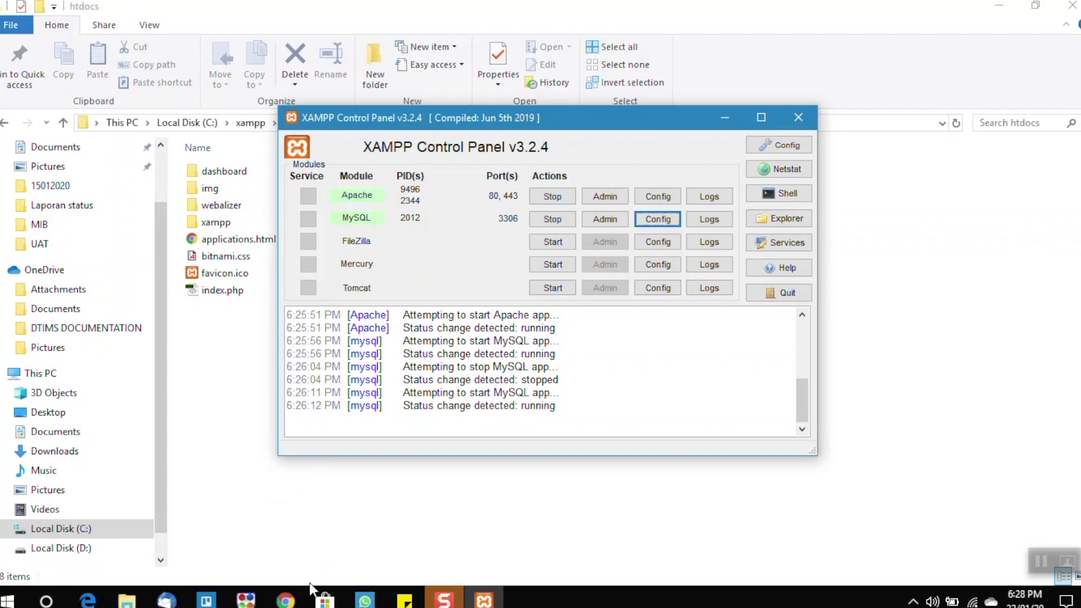
# - Switch to Chrome and load localhost in a new tab, without a port number
pyautogui.moveTo(286, 600)
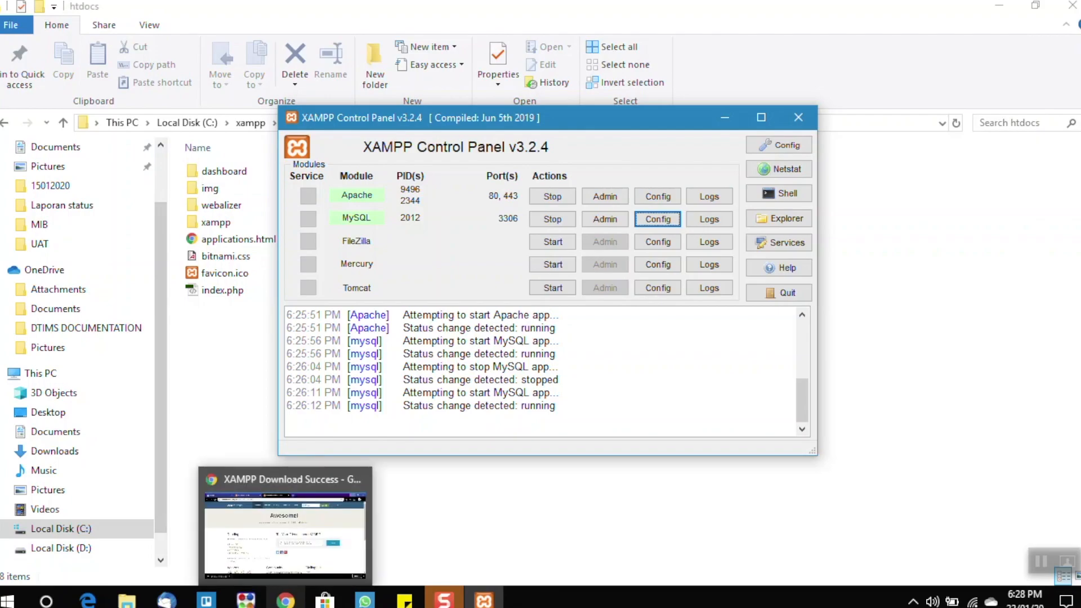
pyautogui.click(285, 600)
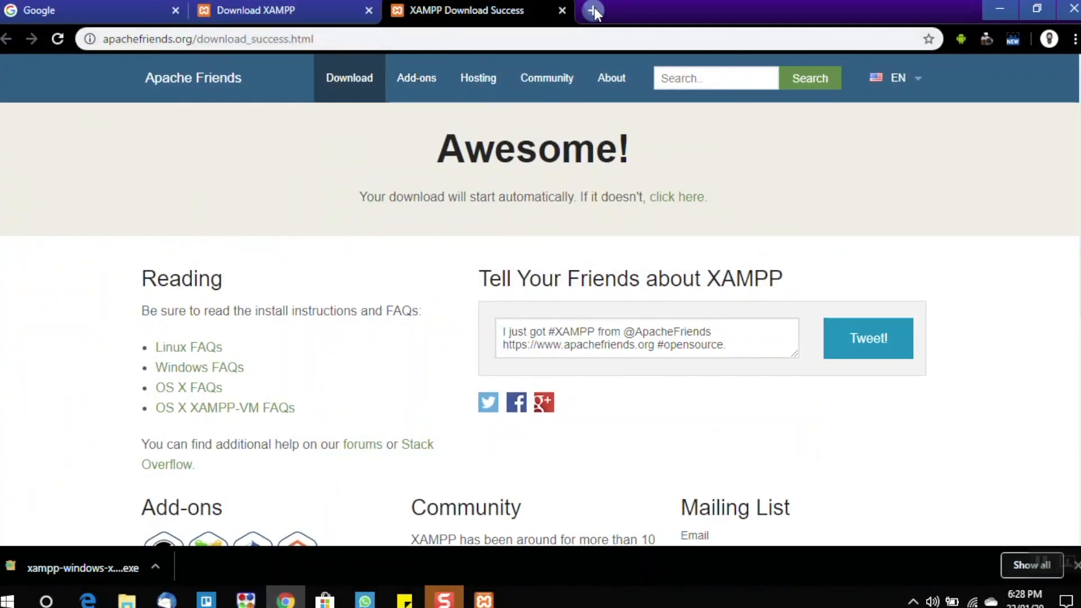
pyautogui.click(592, 8)
pyautogui.write('loca')
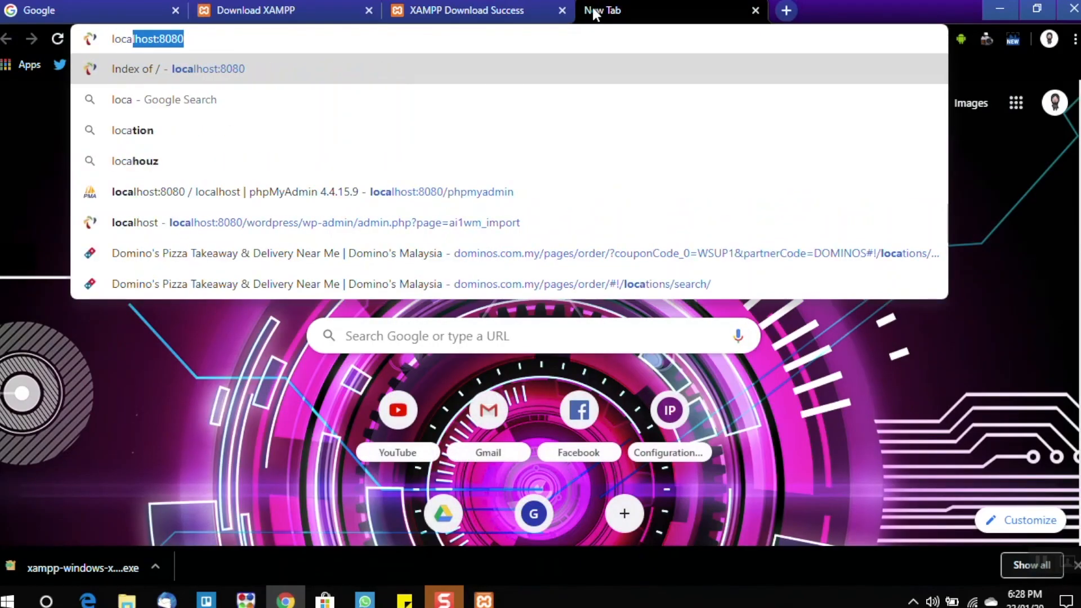
pyautogui.write('lhost:')
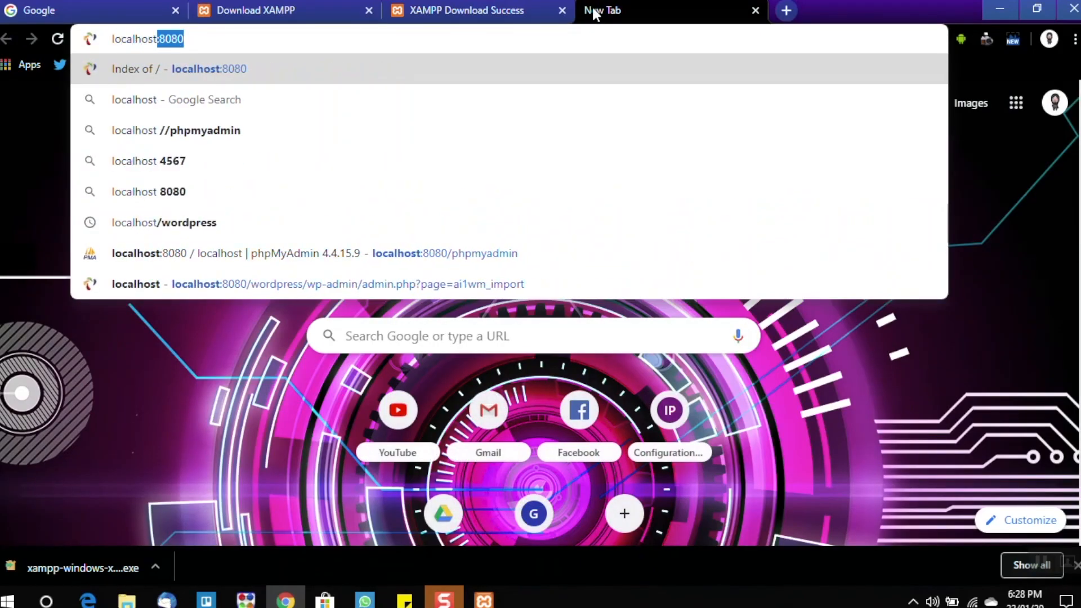
pyautogui.press('BackSpace')
pyautogui.press('BackSpace')
pyautogui.press('Return')
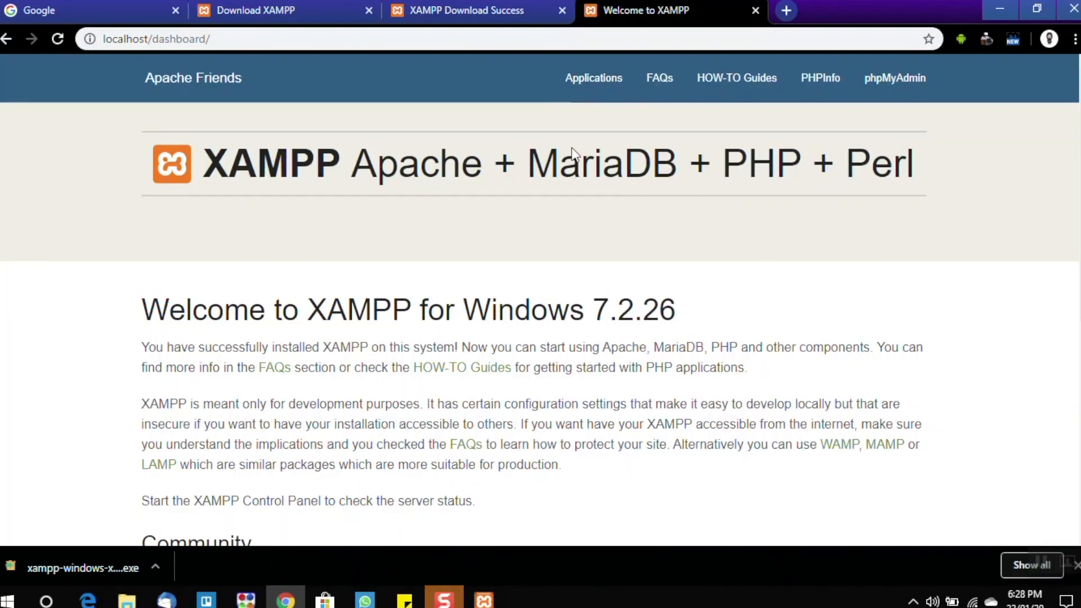
# - Highlight localhost in the page address and look through the XAMPP welcome page
pyautogui.doubleClick(116, 39)
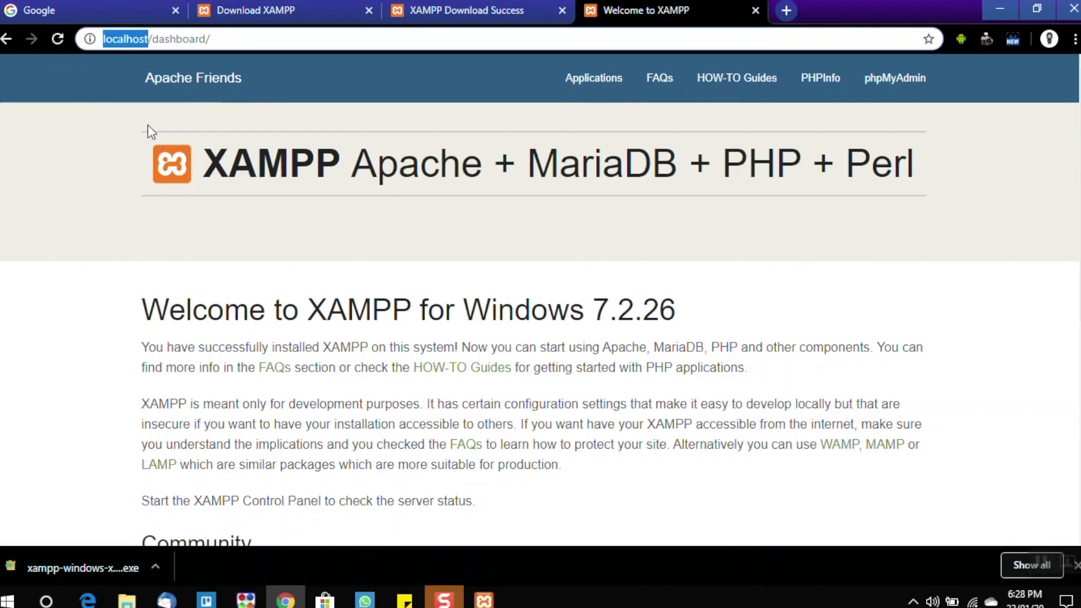
pyautogui.scroll(-7, 563, 292)
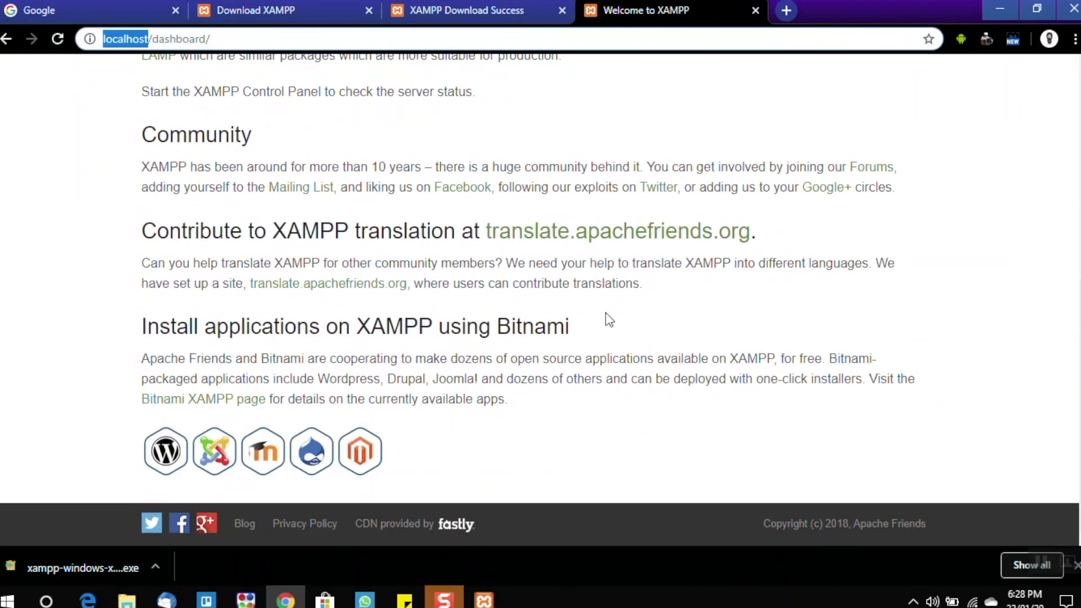
pyautogui.scroll(7, 563, 338)
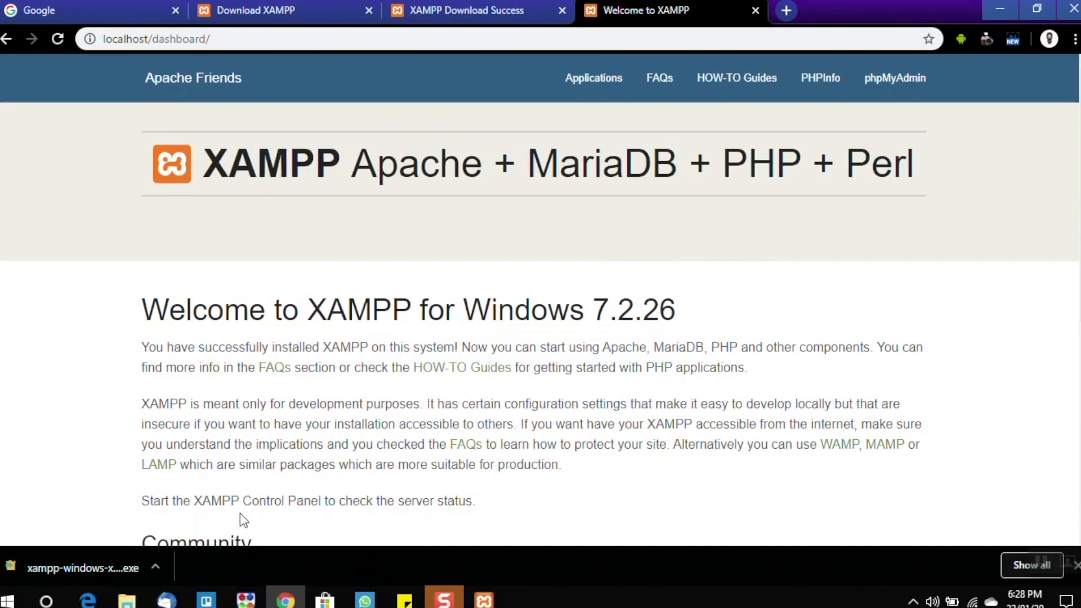
# - Switch back to File Explorer, go up to the xampp folder, and reopen its htdocs subfolder
pyautogui.click(120, 605)
pyautogui.click(123, 605)
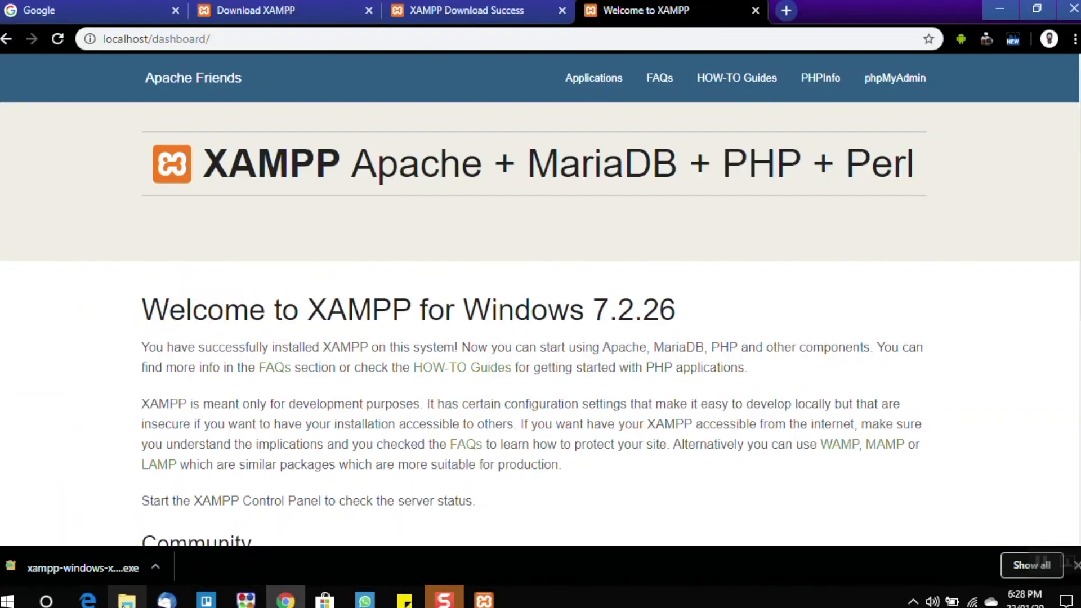
pyautogui.click(124, 606)
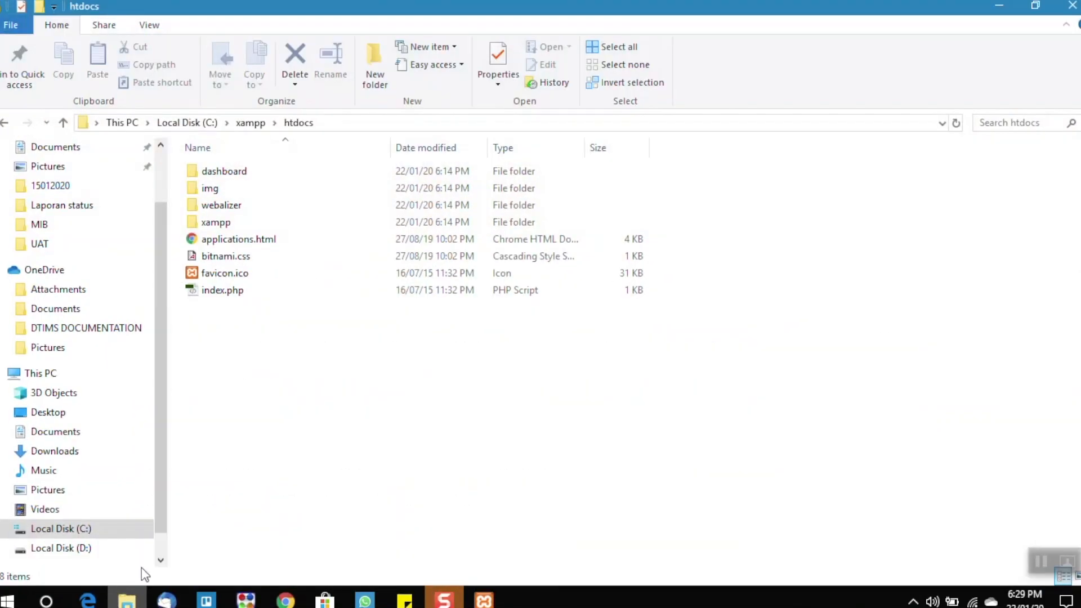
pyautogui.click(250, 122)
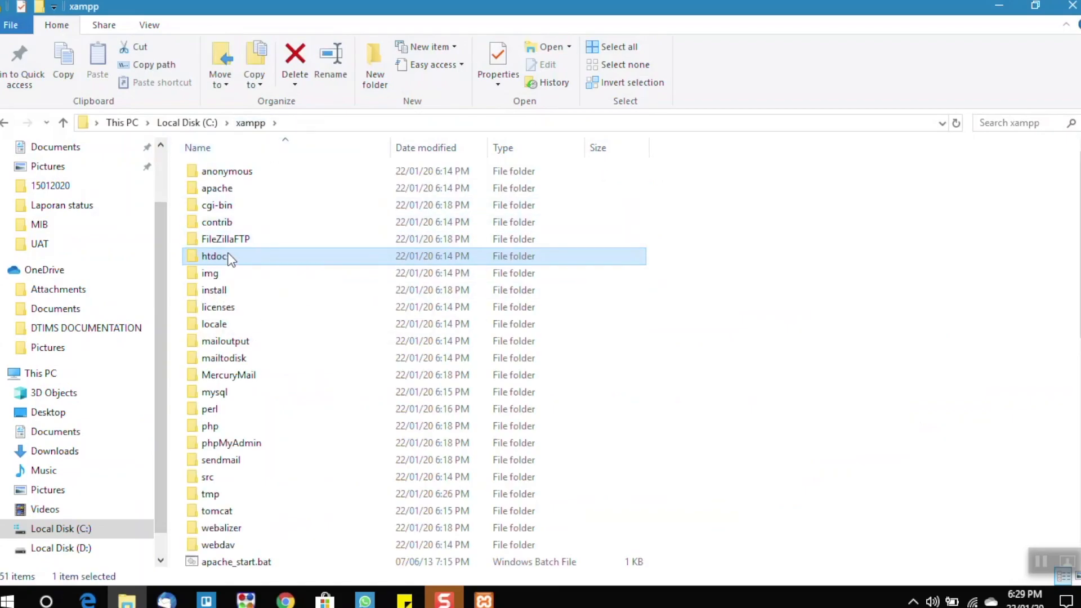
pyautogui.doubleClick(261, 249)
# - Create a new folder named sitma inside htdocs
pyautogui.rightClick(240, 335)
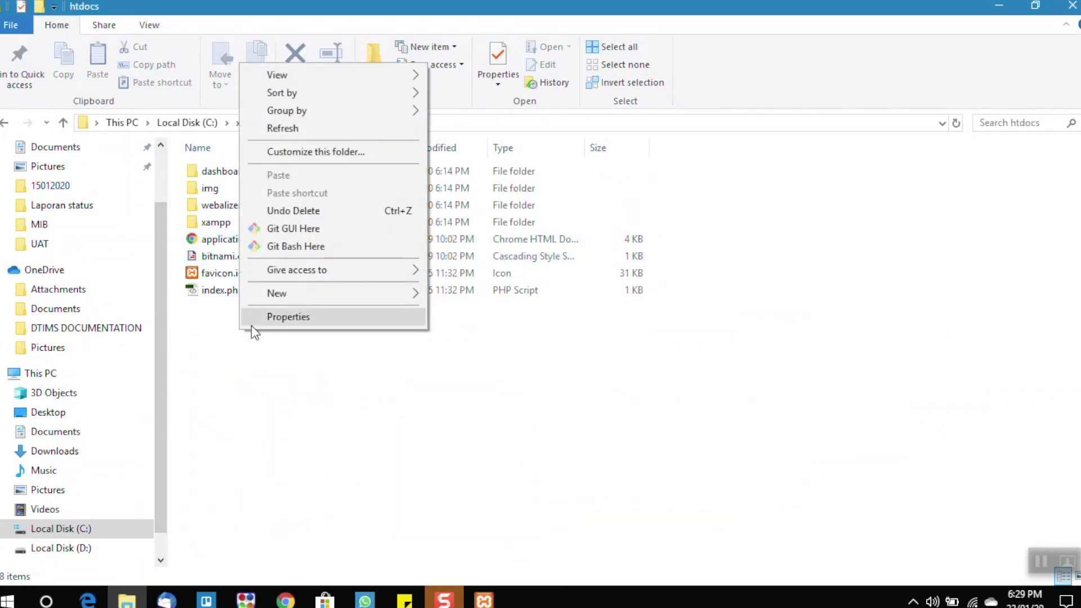
pyautogui.moveTo(316, 292)
pyautogui.click(459, 293)
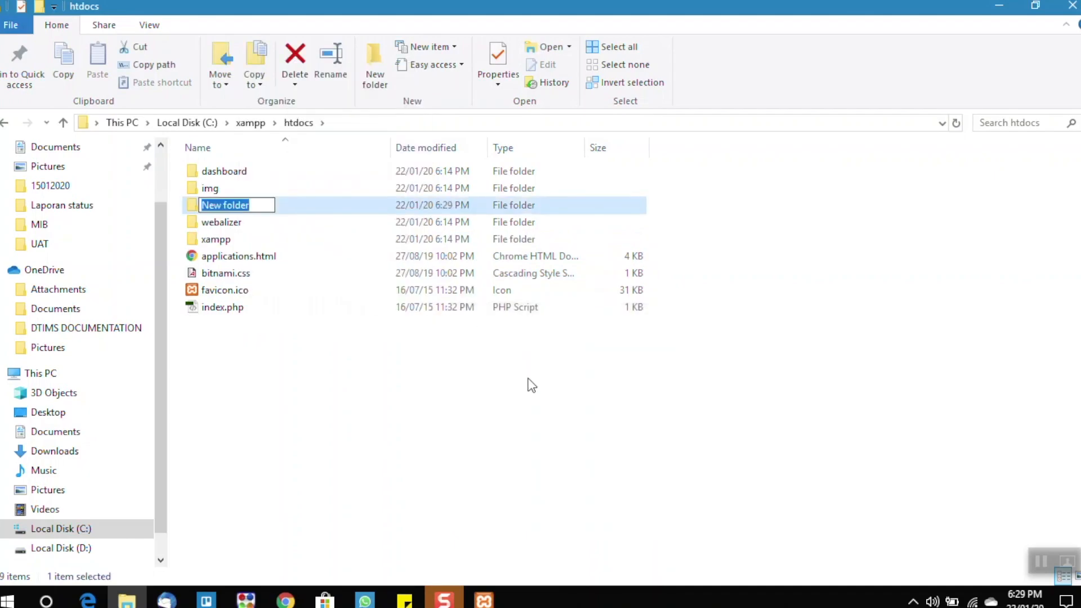
pyautogui.write('sitma')
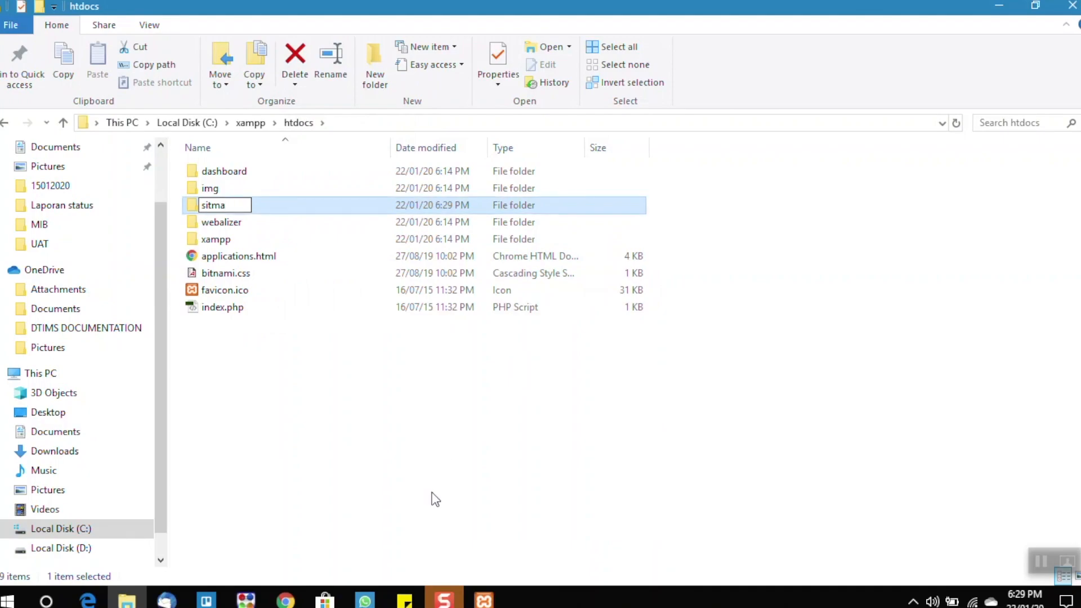
pyautogui.click(179, 224)
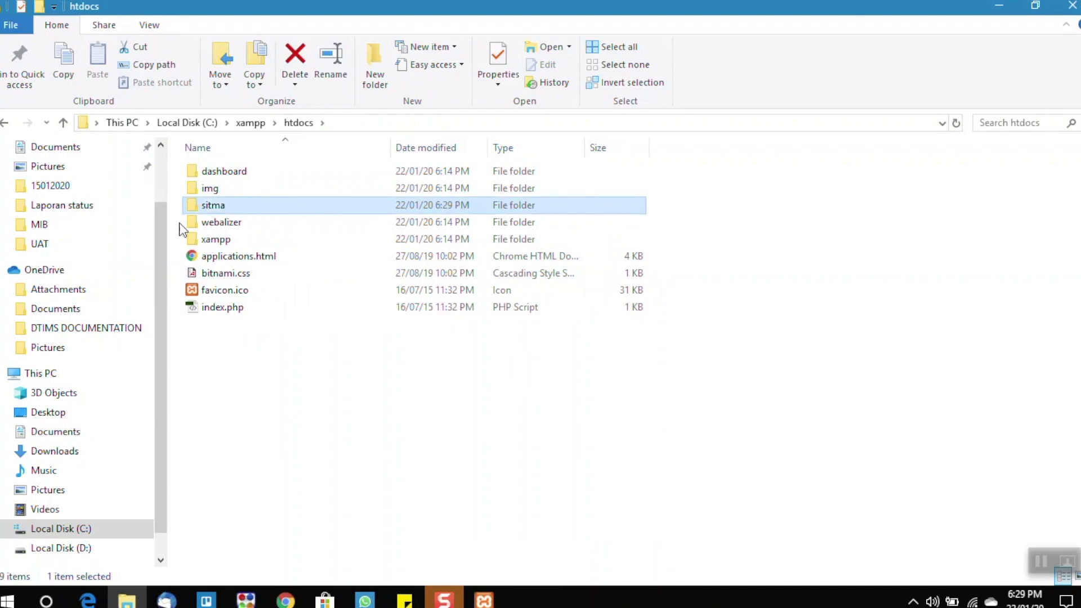
# - Open the sitma folder and create a text document in it, renamed with its extension as index.php
pyautogui.doubleClick(218, 204)
pyautogui.rightClick(225, 195)
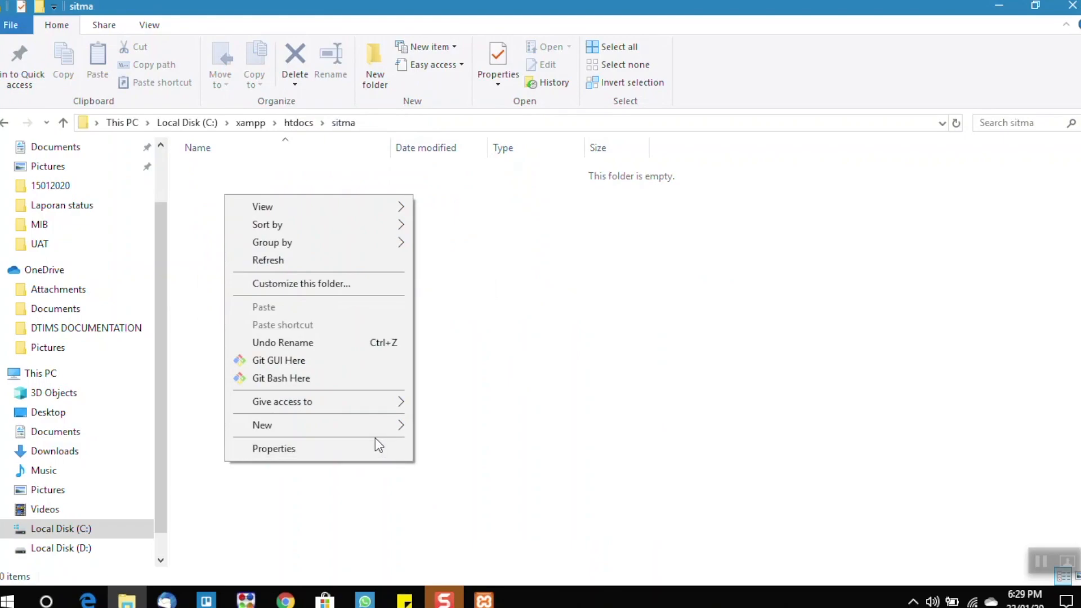
pyautogui.moveTo(371, 431)
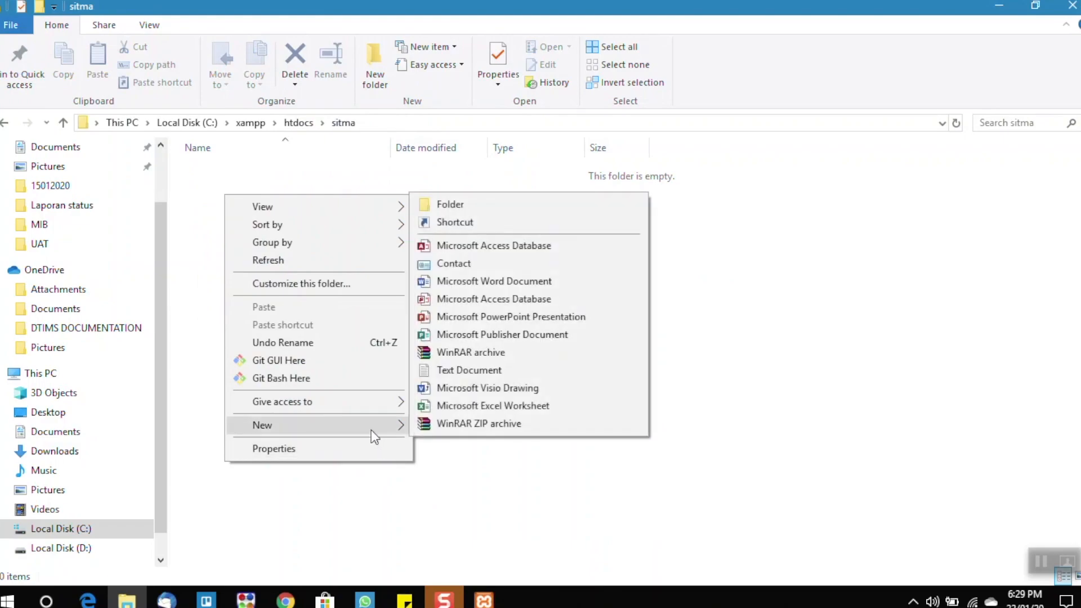
pyautogui.click(478, 371)
pyautogui.press('End')
pyautogui.hotkey('ctrl', 'a')
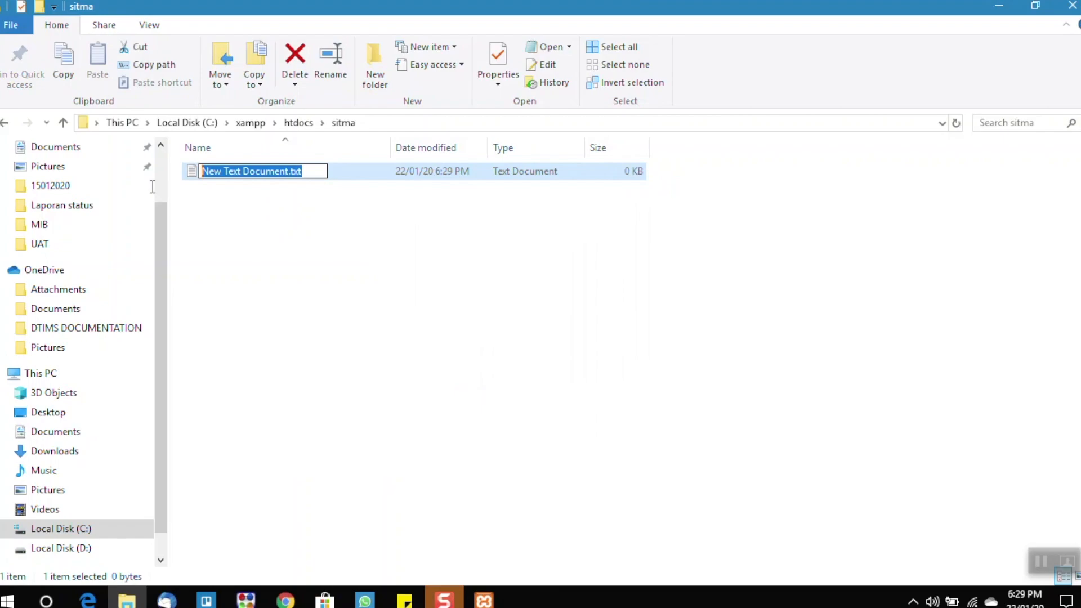
pyautogui.write('index')
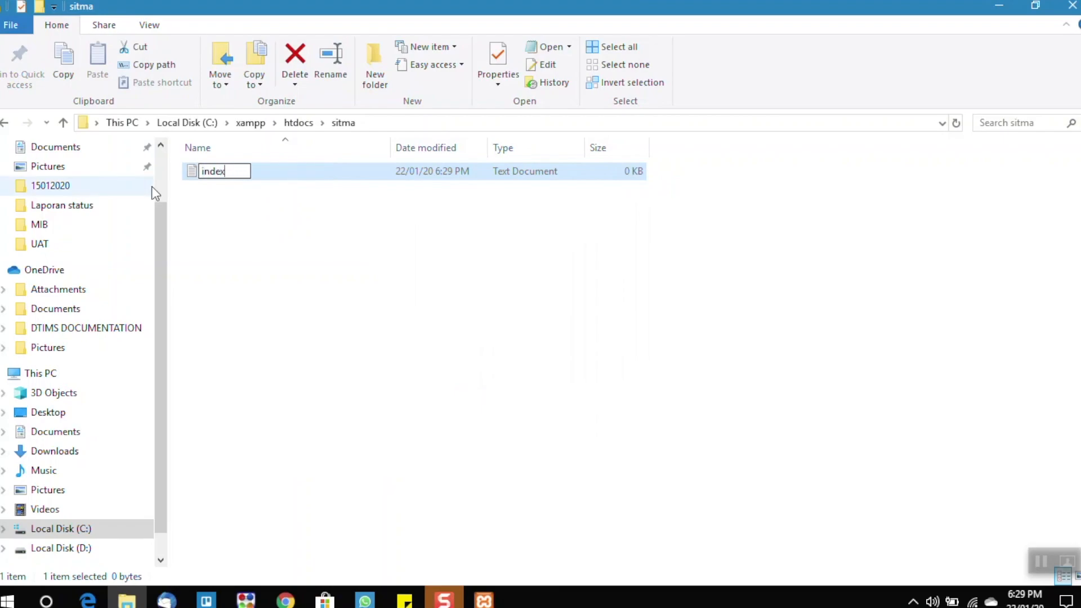
pyautogui.write('.php')
pyautogui.press('Return')
pyautogui.click(610, 308)
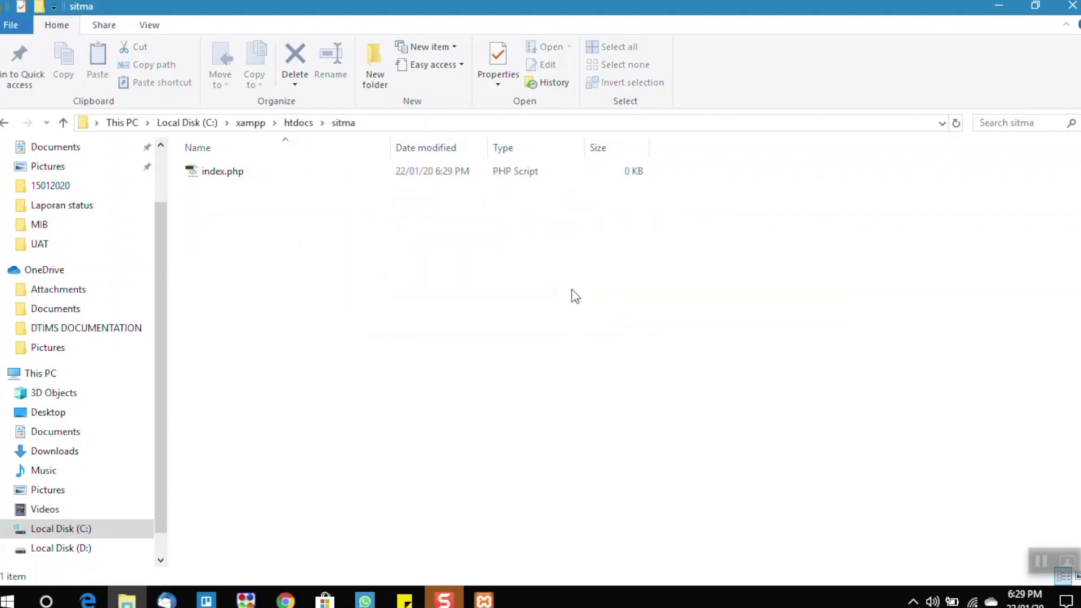
# - Create another text document in the sitma folder and rename it, extension included, as test.html
pyautogui.rightClick(270, 193)
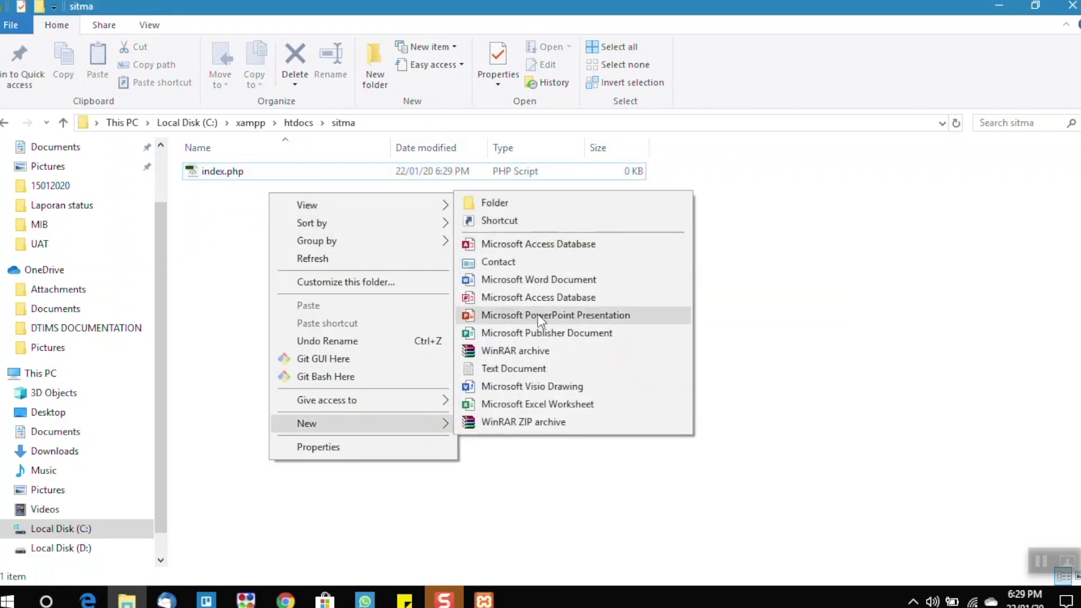
pyautogui.click(515, 369)
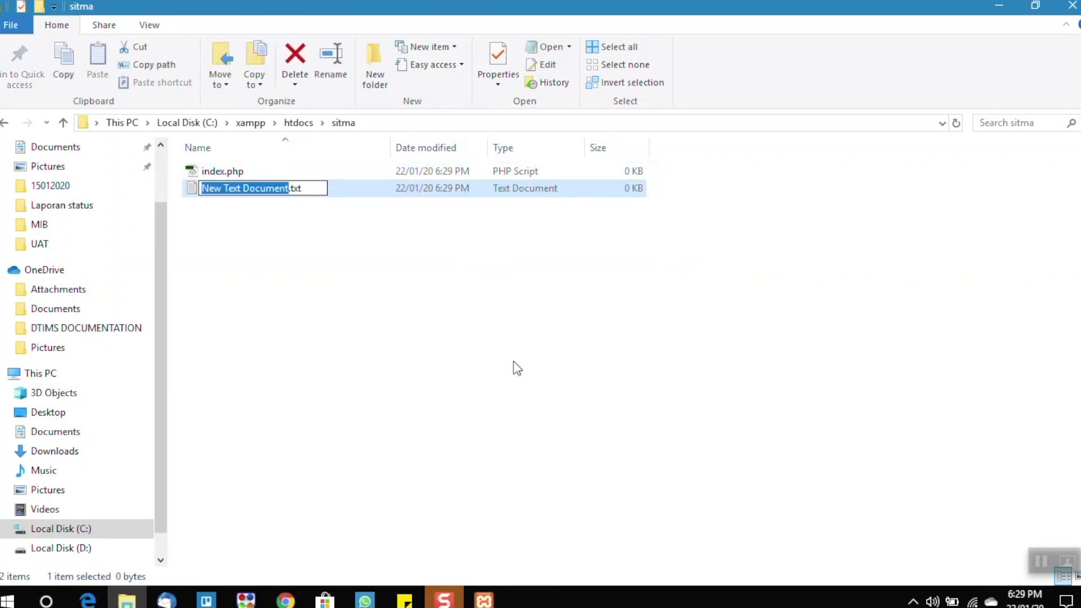
pyautogui.hotkey('ctrl', 'a')
pyautogui.write('test.htm')
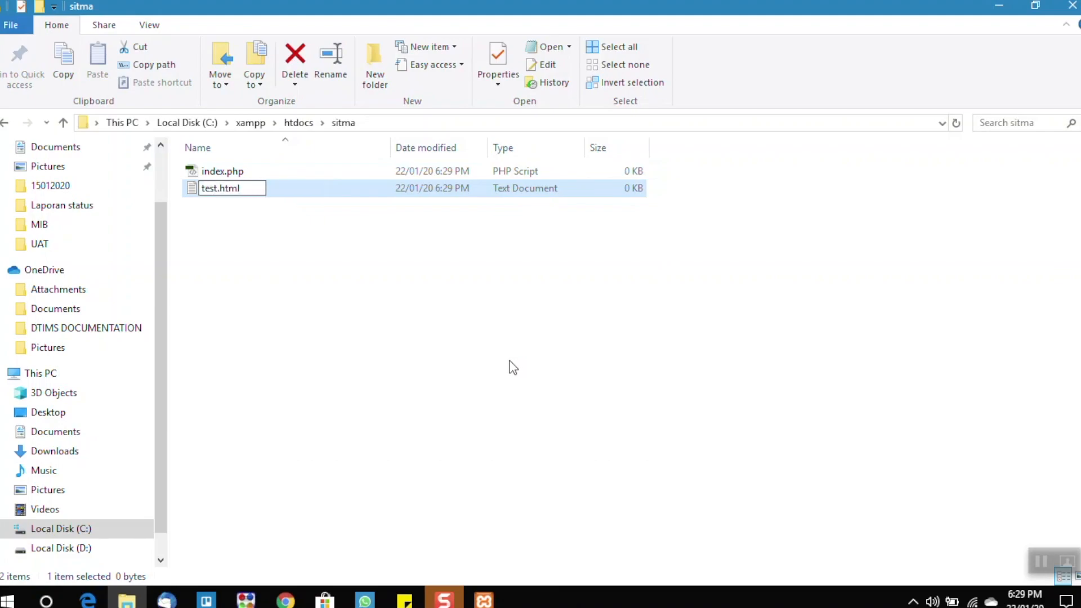
pyautogui.press('Return')
pyautogui.click(609, 304)
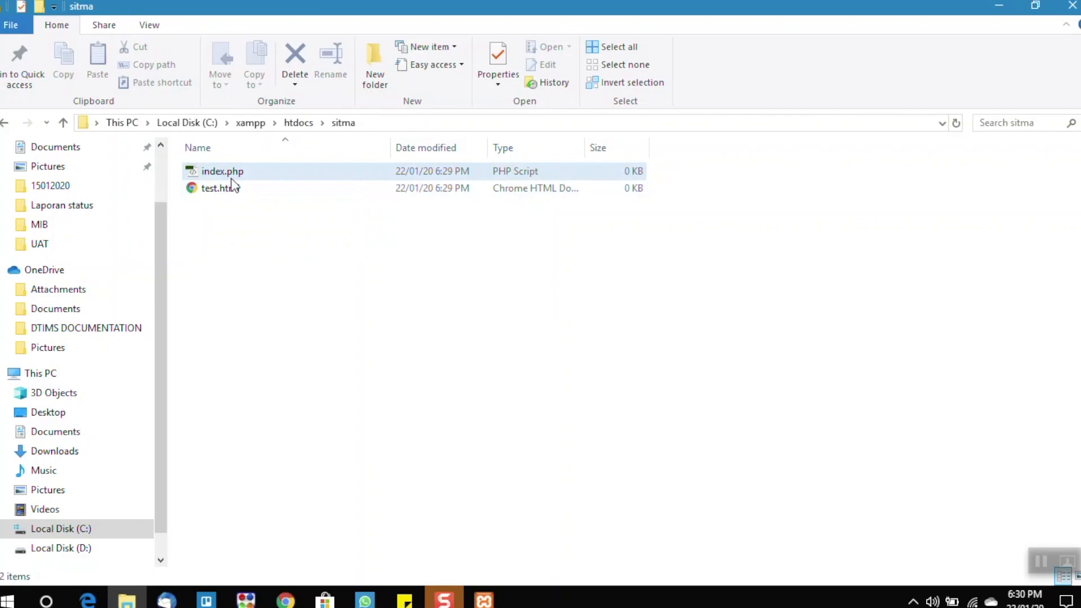
# - Open index.php in Notepad and enter the opening <?php and closing ?> tags with blank lines between them
pyautogui.rightClick(231, 172)
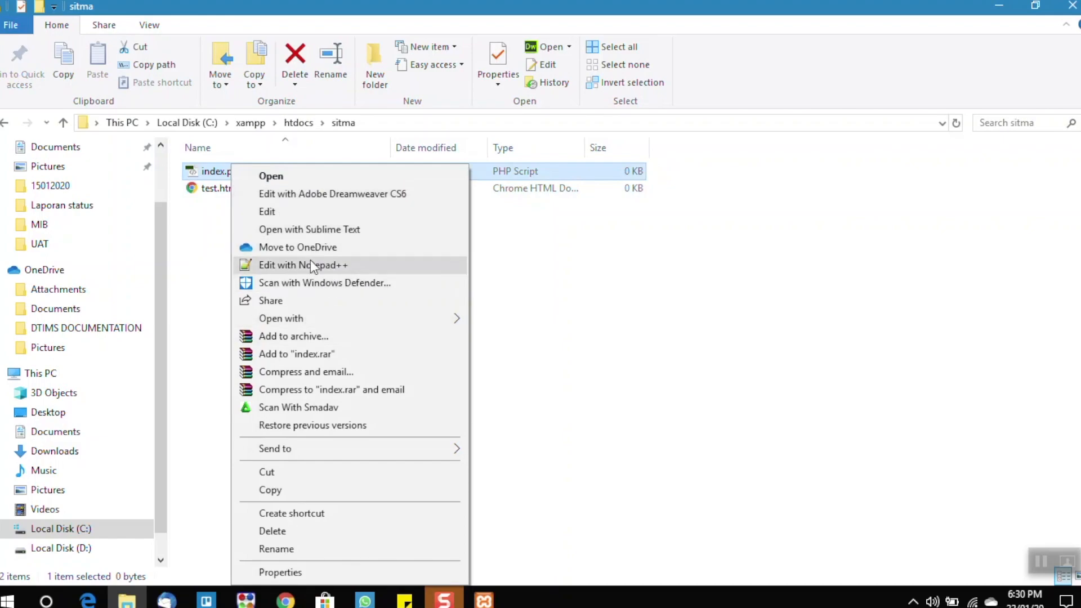
pyautogui.moveTo(452, 317)
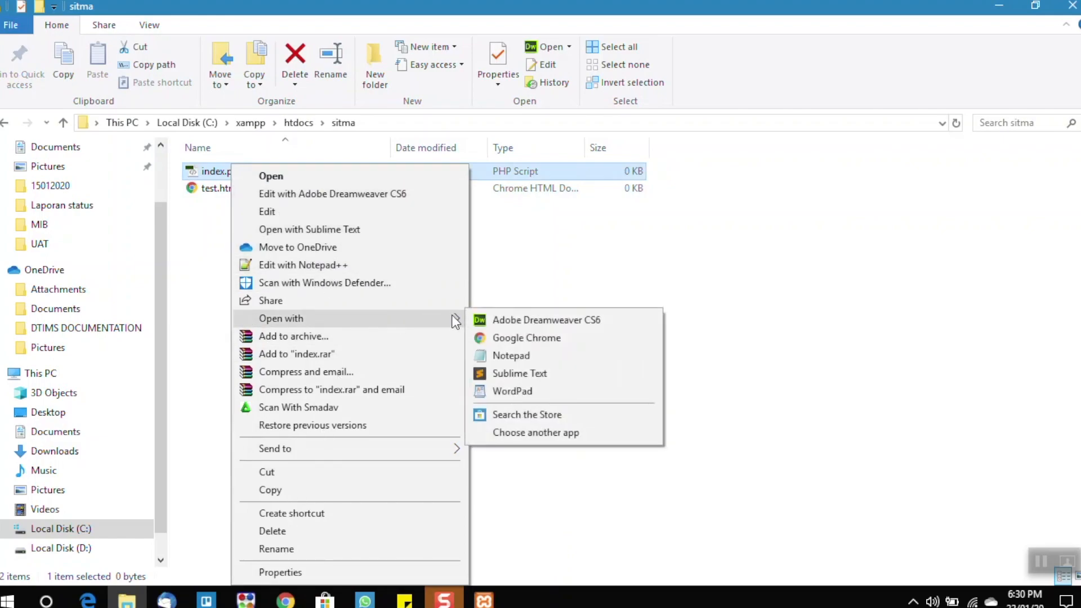
pyautogui.click(519, 356)
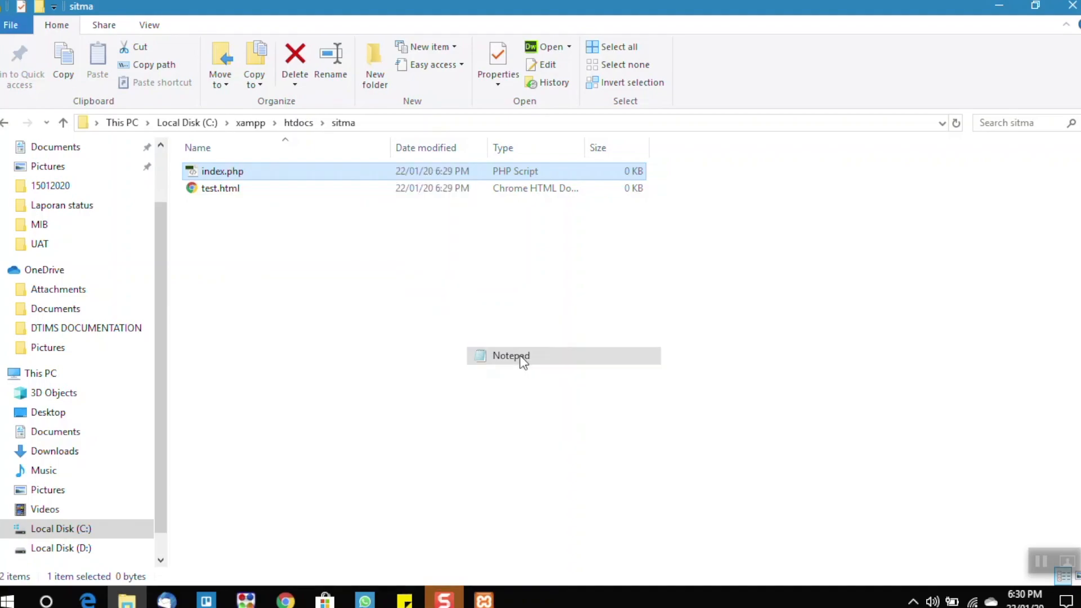
pyautogui.write('<?php')
pyautogui.press('Return')
pyautogui.press('Return')
pyautogui.press('Return')
pyautogui.write('?>')
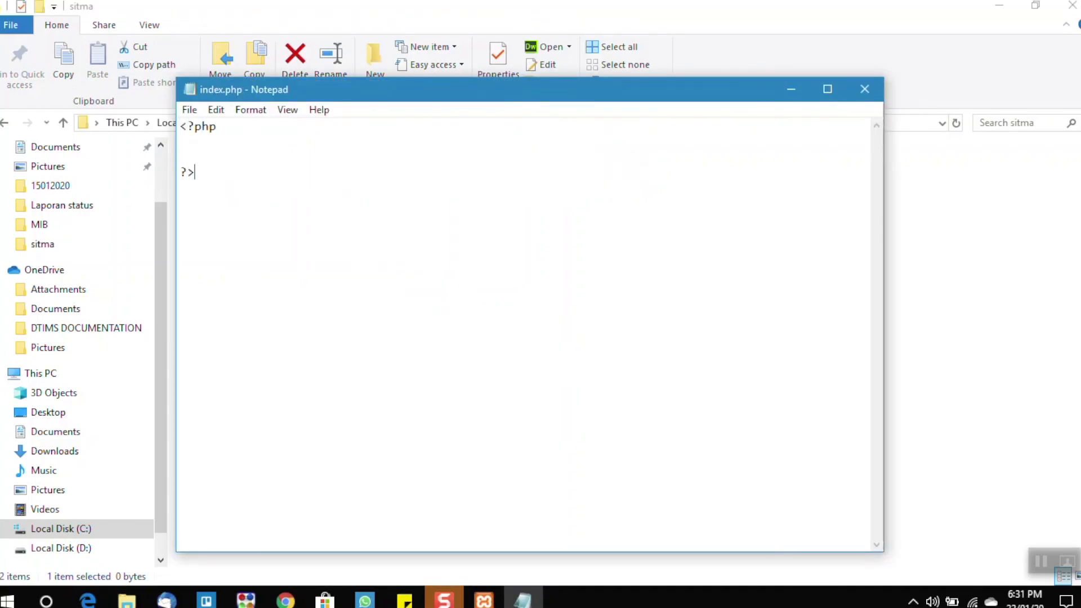
# - Add the line echo "hello world"; between the PHP tags, then save index.php and close Notepad
pyautogui.press('Up')
pyautogui.press('Up')
pyautogui.press('Return')
pyautogui.write('echo "hello world";')
pyautogui.hotkey('ctrl', 's')
pyautogui.click(864, 89)
# - Switch to Chrome and replace dashboard/ in the XAMPP page's address to load localhost/sitma/
pyautogui.click(285, 600)
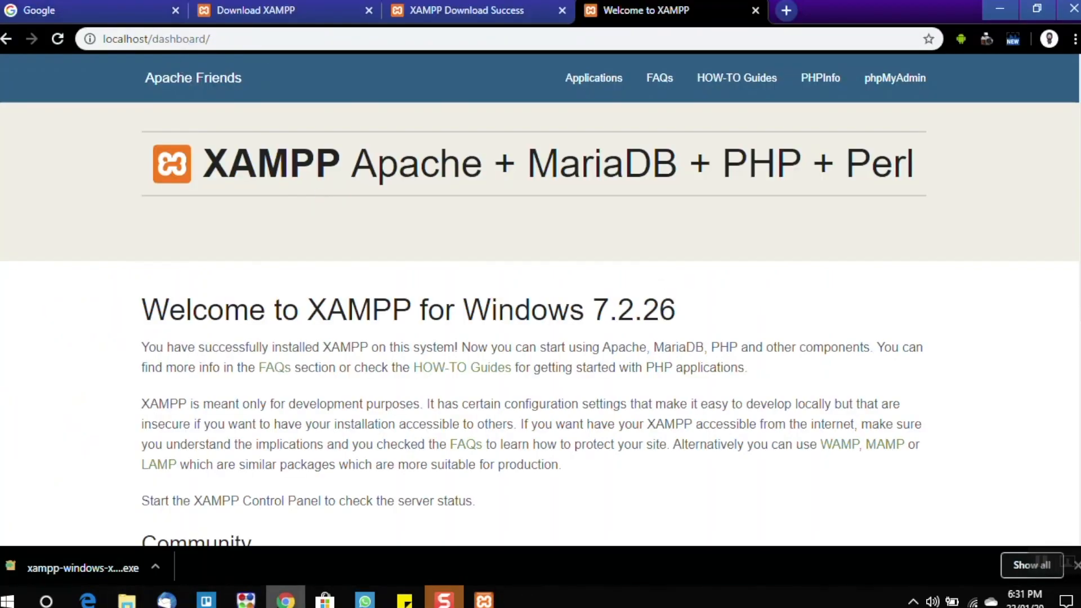
pyautogui.moveTo(213, 41); pyautogui.dragTo(157, 44)
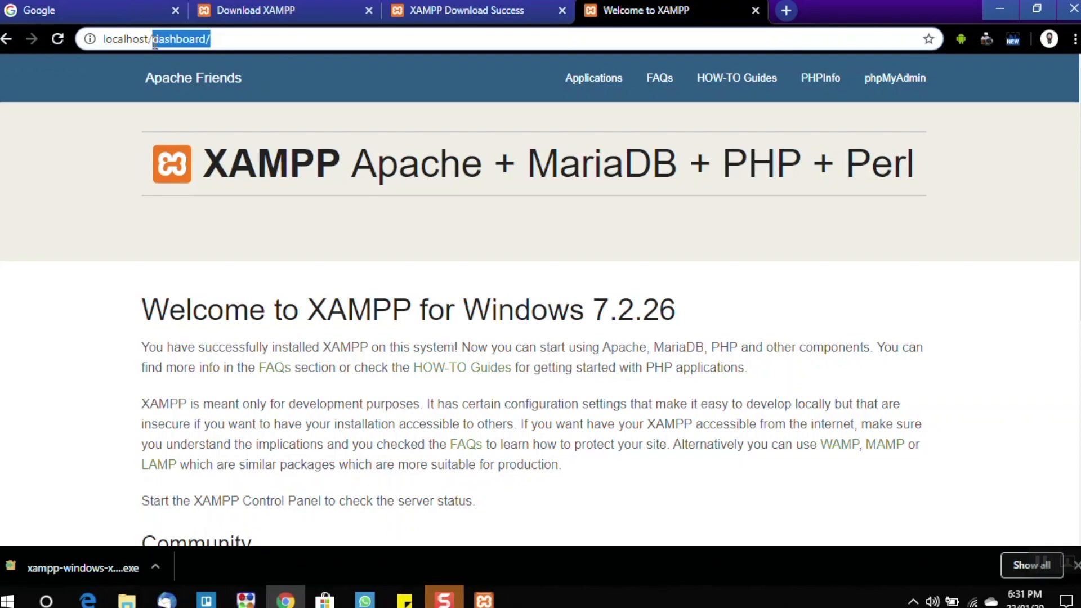
pyautogui.press('BackSpace')
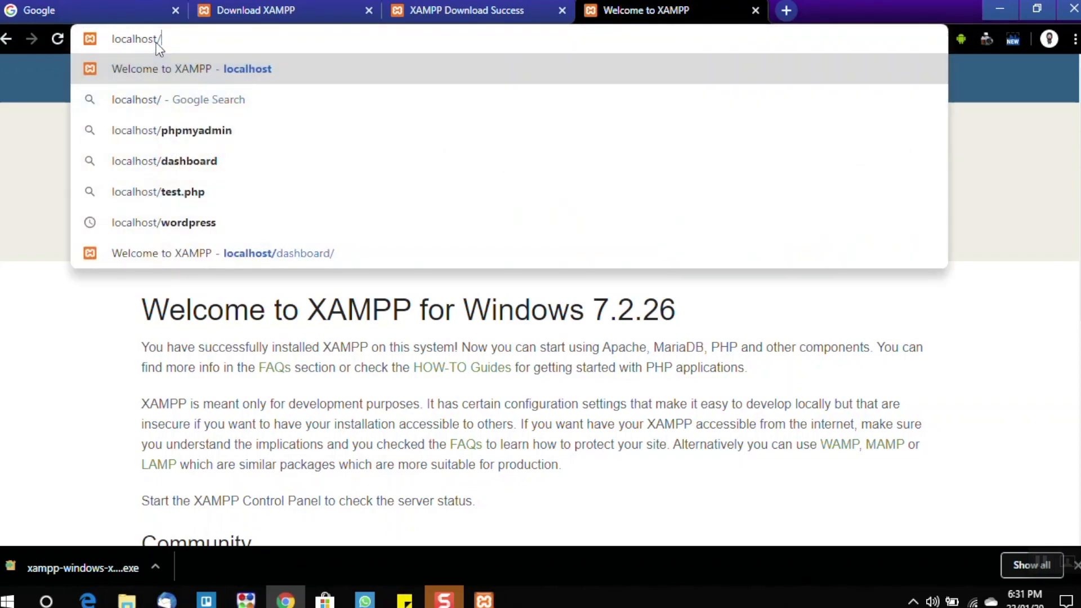
pyautogui.write('sit')
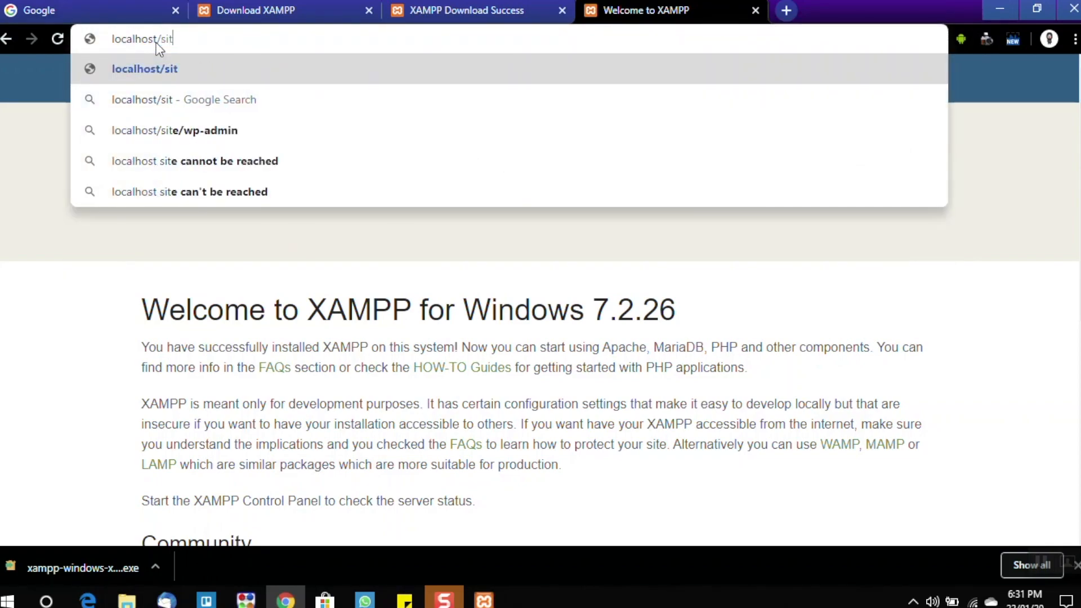
pyautogui.write('ma/')
pyautogui.press('Return')
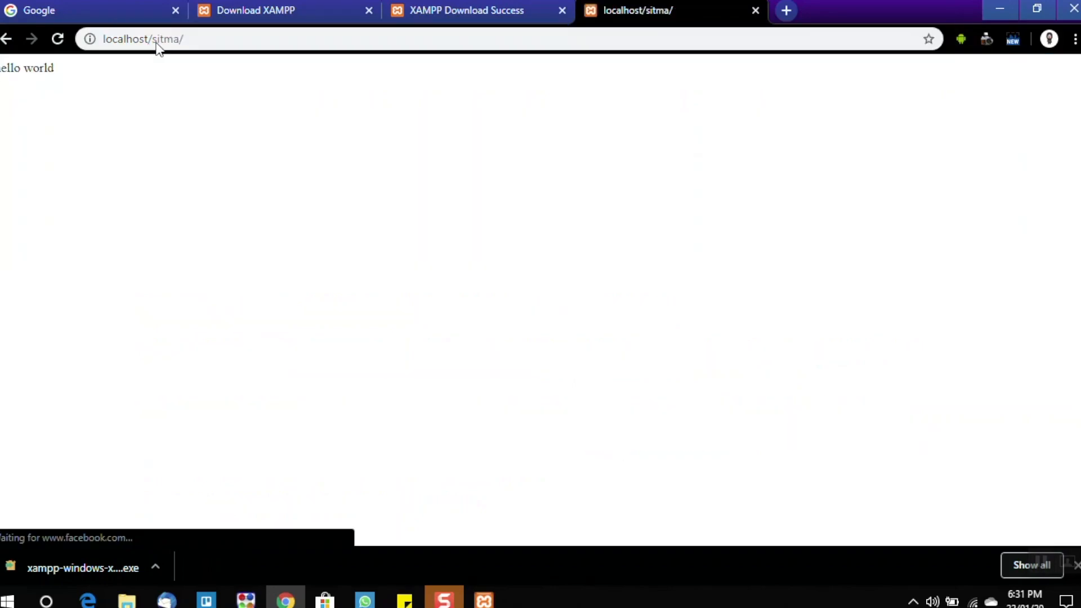